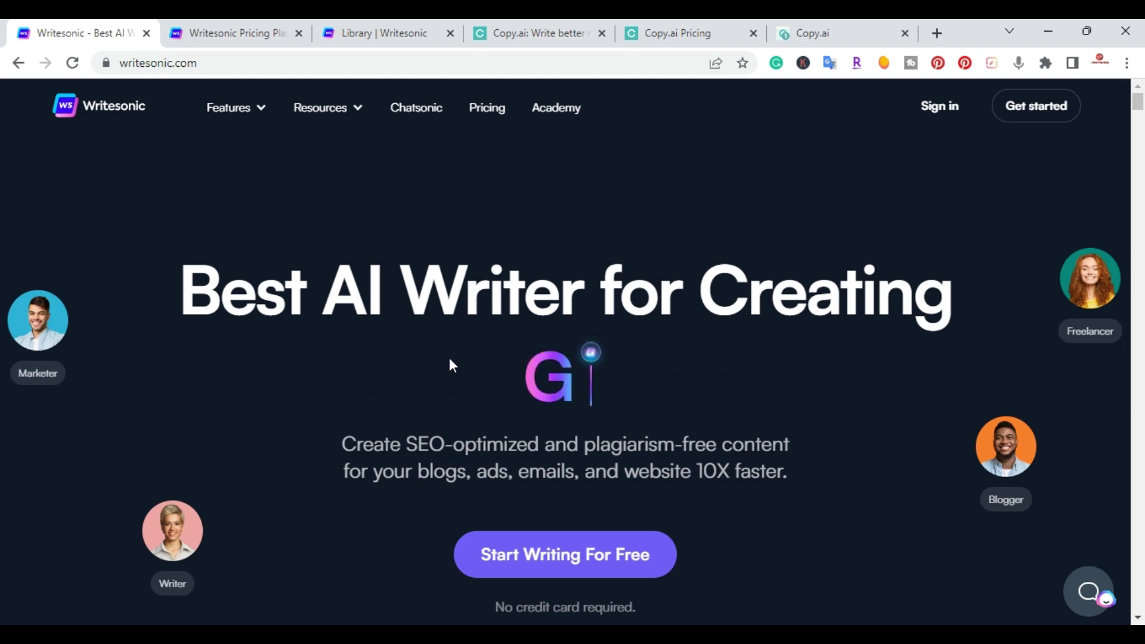
# Step: Open the AI Article Writer 4.0 template from Writesonic's Article And Blogs library
pyautogui.click(358, 34)
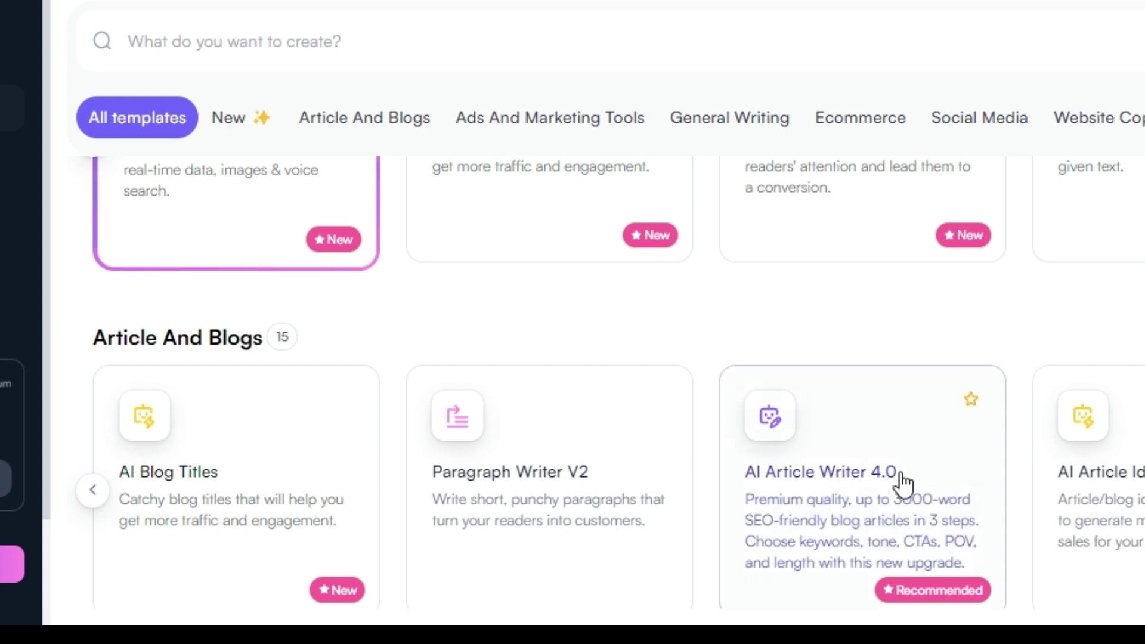
pyautogui.click(914, 512)
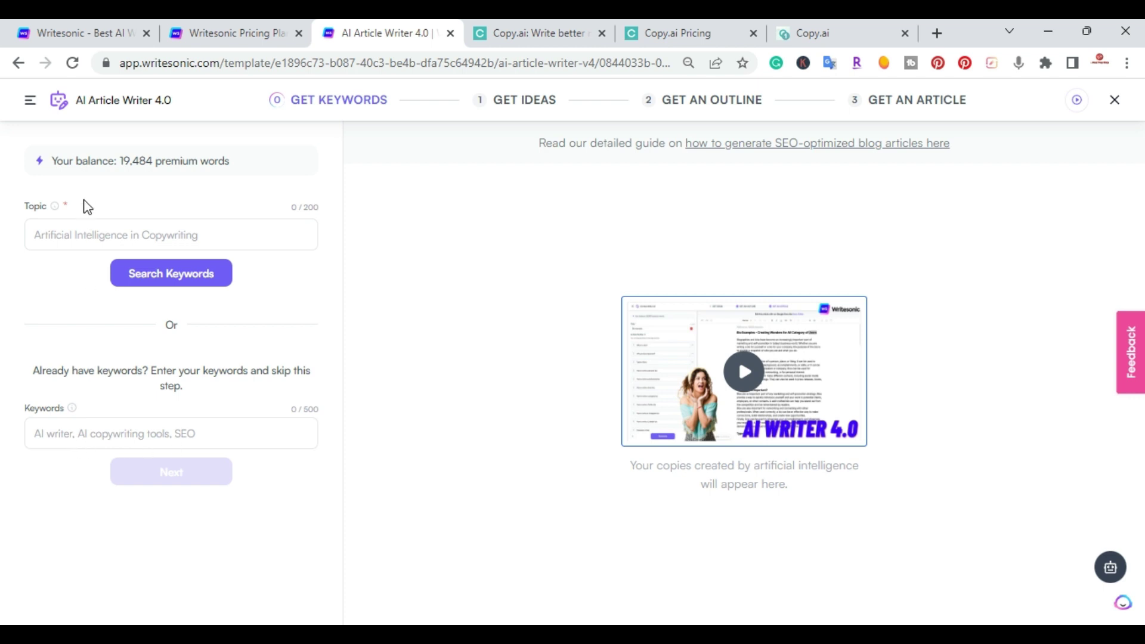
# Step: Paste 'how to meal prep for beginners' as the keyword and advance to the ideas step
pyautogui.click(103, 429)
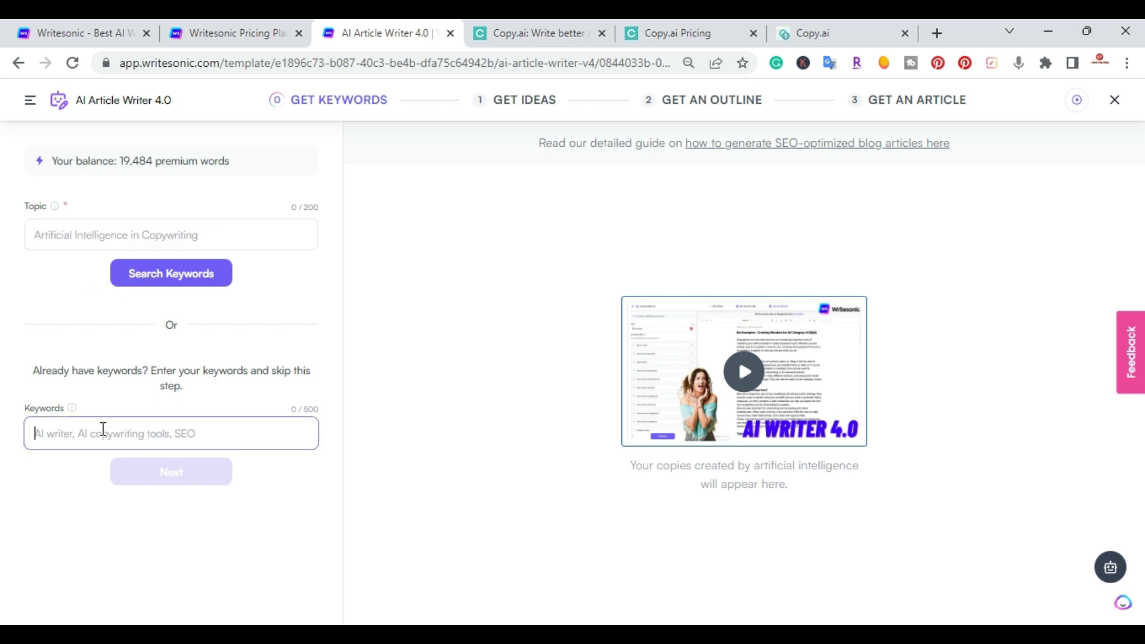
pyautogui.write('how to meal prep for beginners')
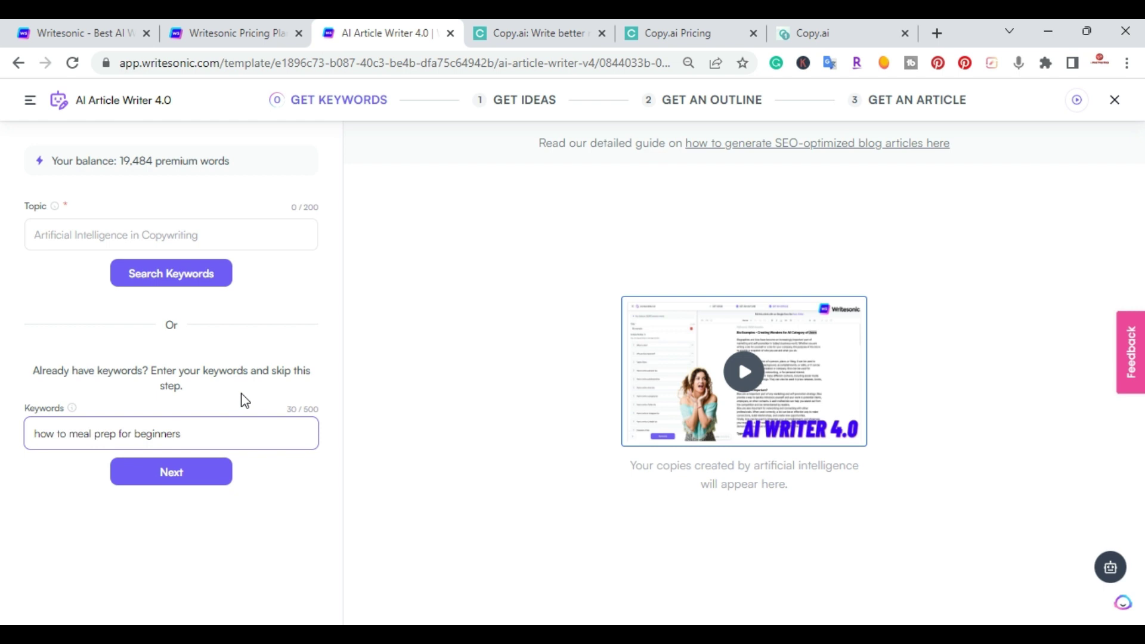
pyautogui.click(187, 472)
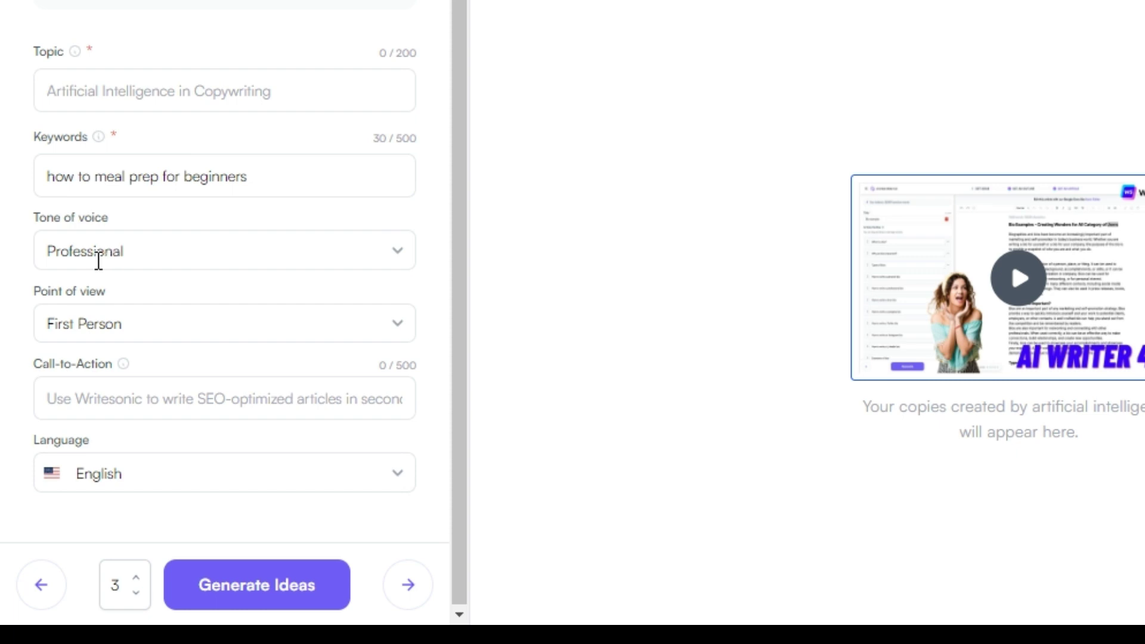
# Step: Keep the Professional tone of voice and add 'sign up now' as the call-to-action
pyautogui.click(411, 274)
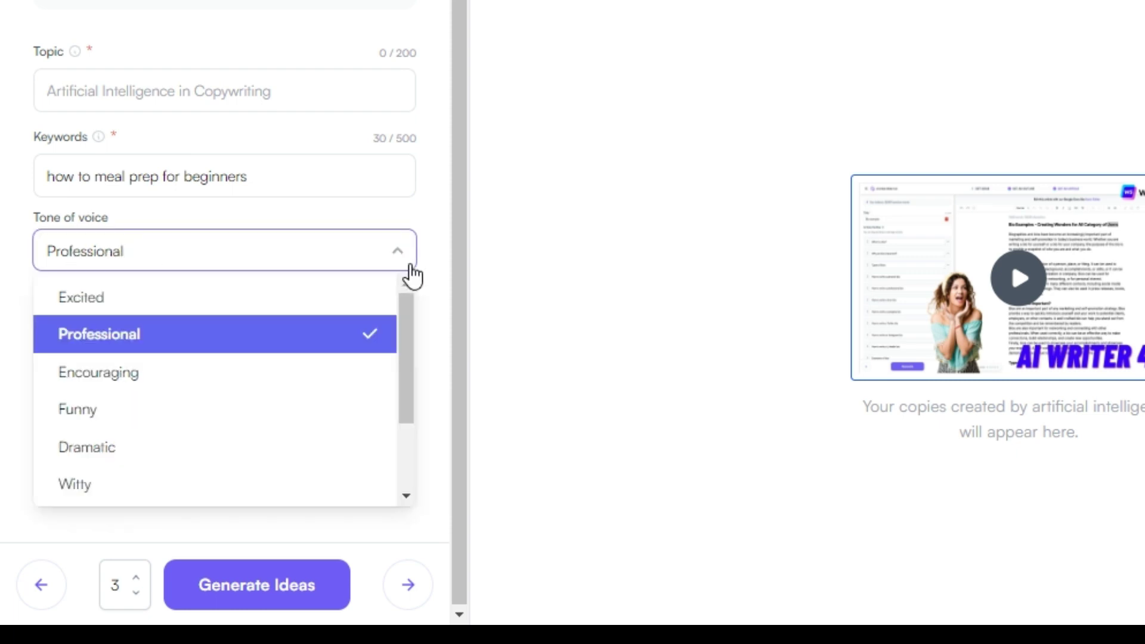
pyautogui.scroll(-2, 327, 394)
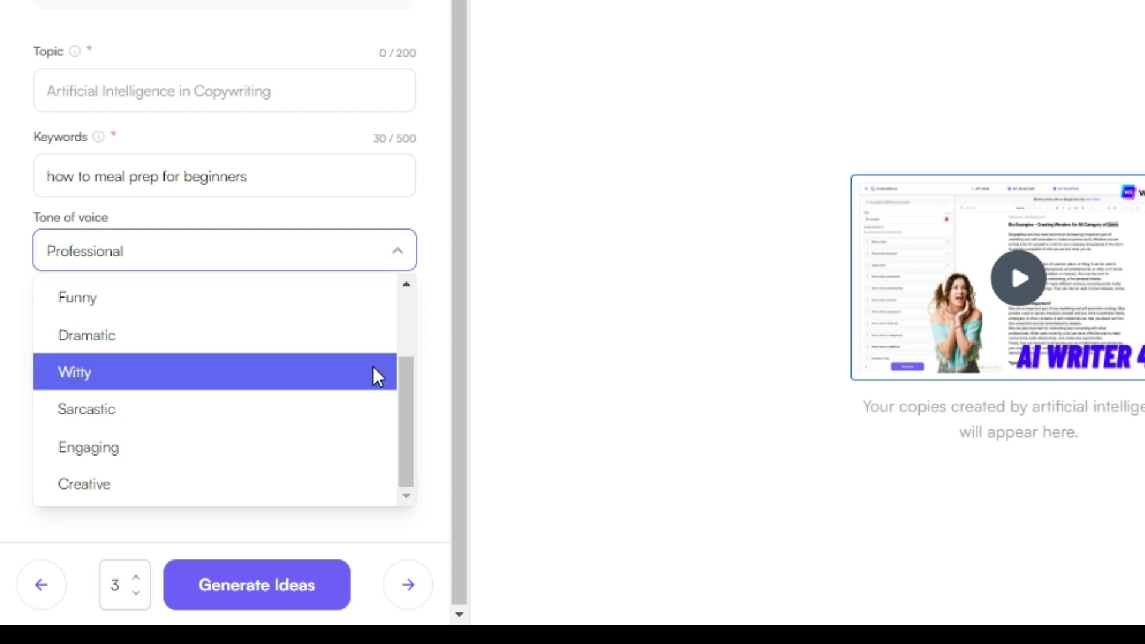
pyautogui.click(493, 331)
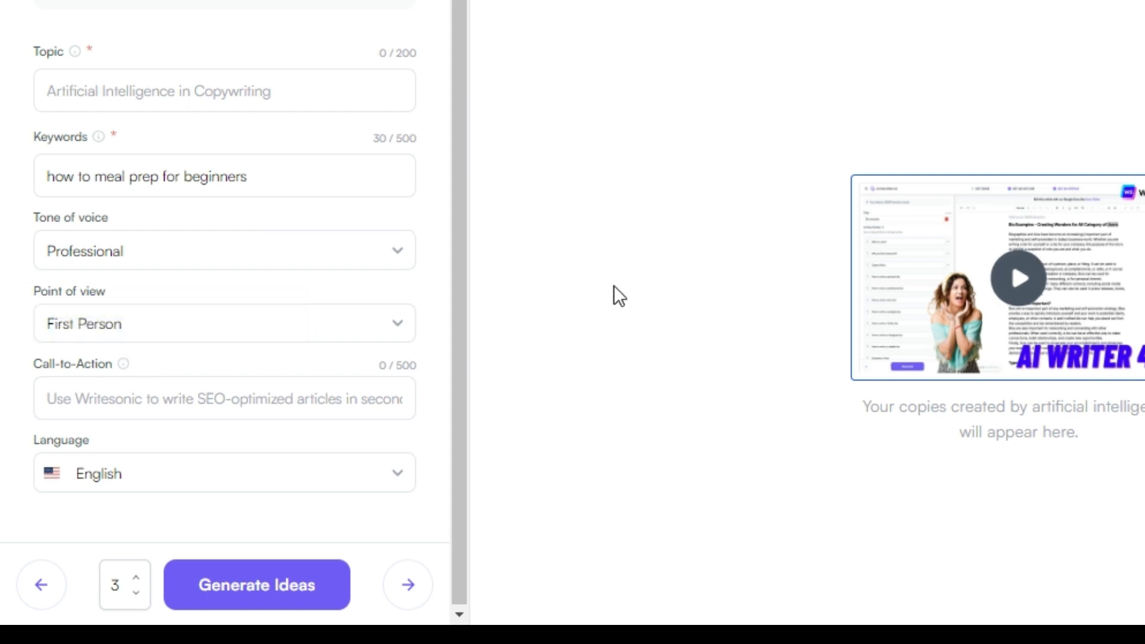
pyautogui.click(201, 400)
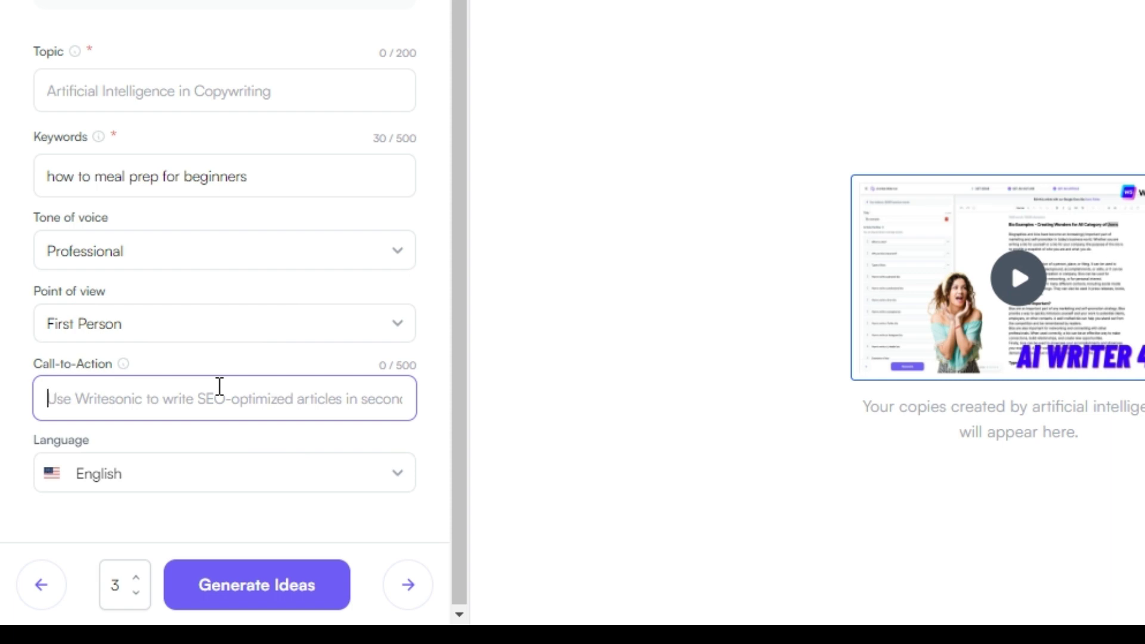
pyautogui.write('sign up now')
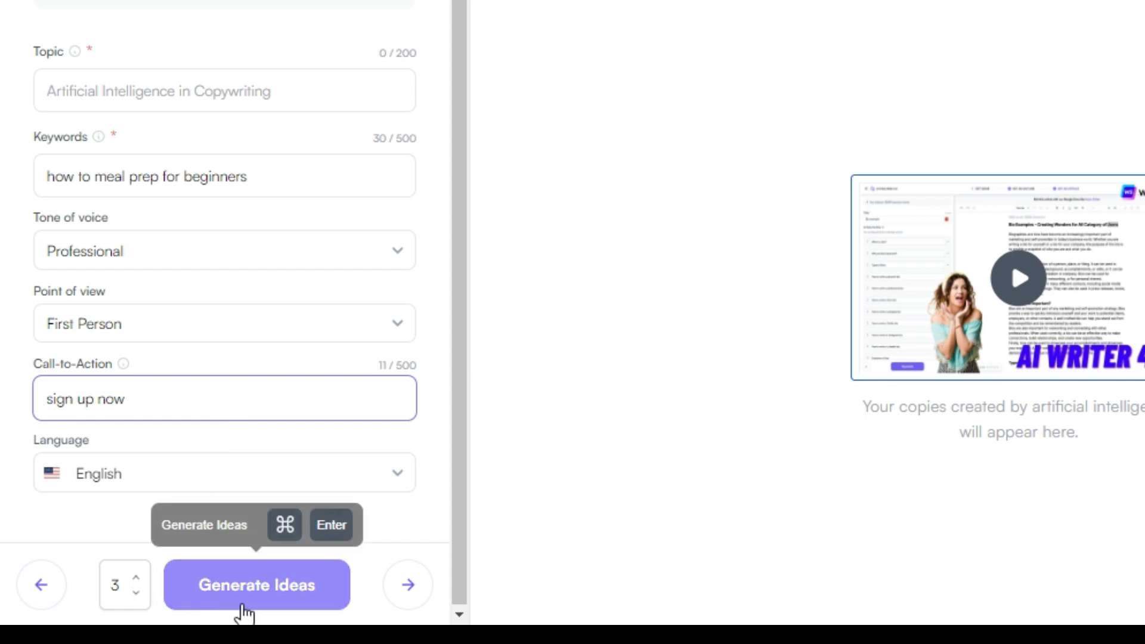
# Step: Copy the keyword into Topic, generate ideas, and choose 'Getting Started: How to Meal Prep for Beginners'
pyautogui.click(243, 611)
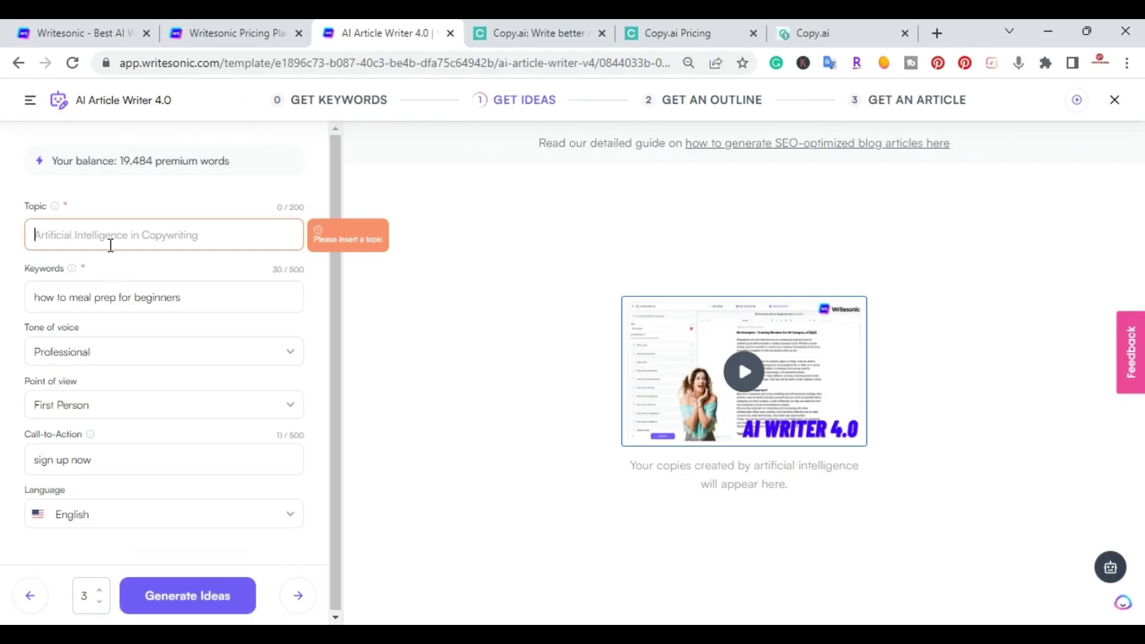
pyautogui.tripleClick(105, 301)
pyautogui.hotkey('ctrl', 'c')
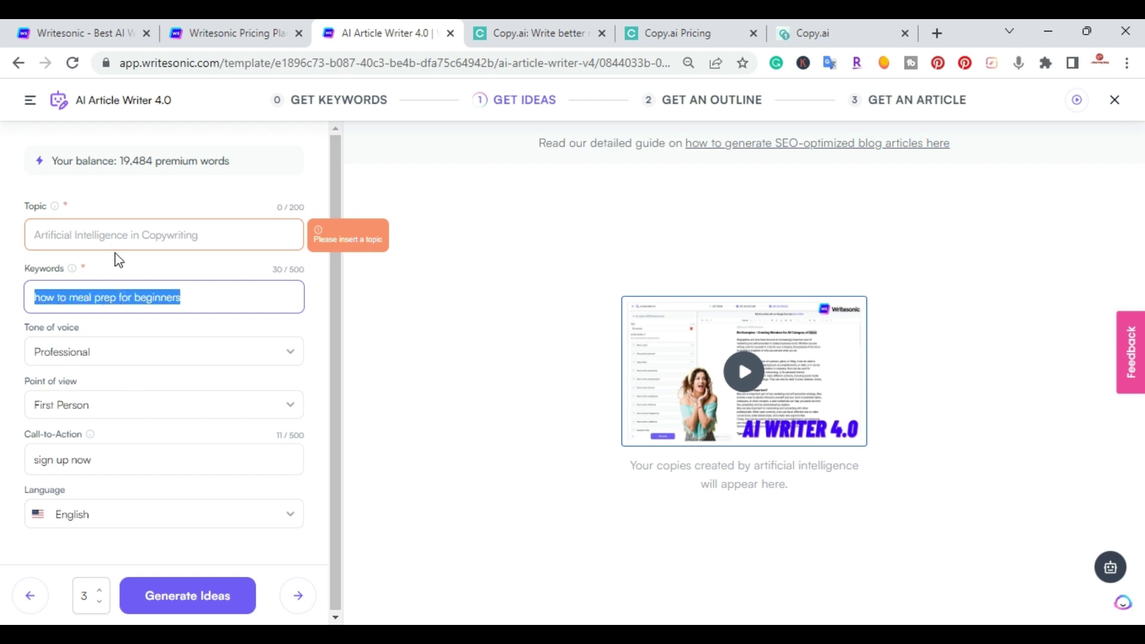
pyautogui.click(112, 227)
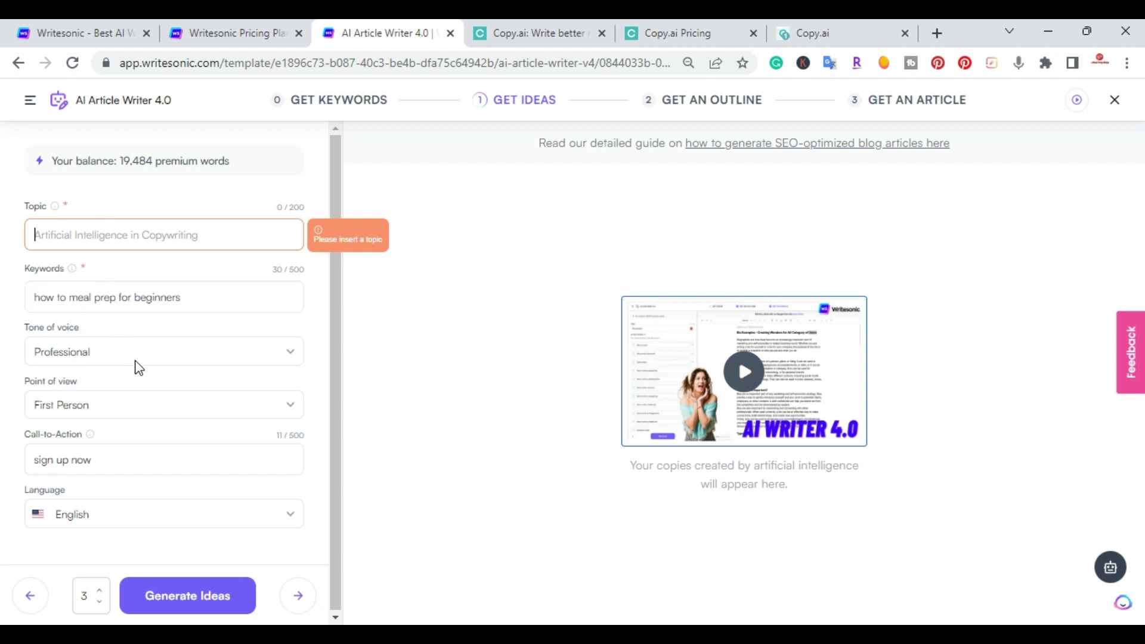
pyautogui.hotkey('ctrl', 'v')
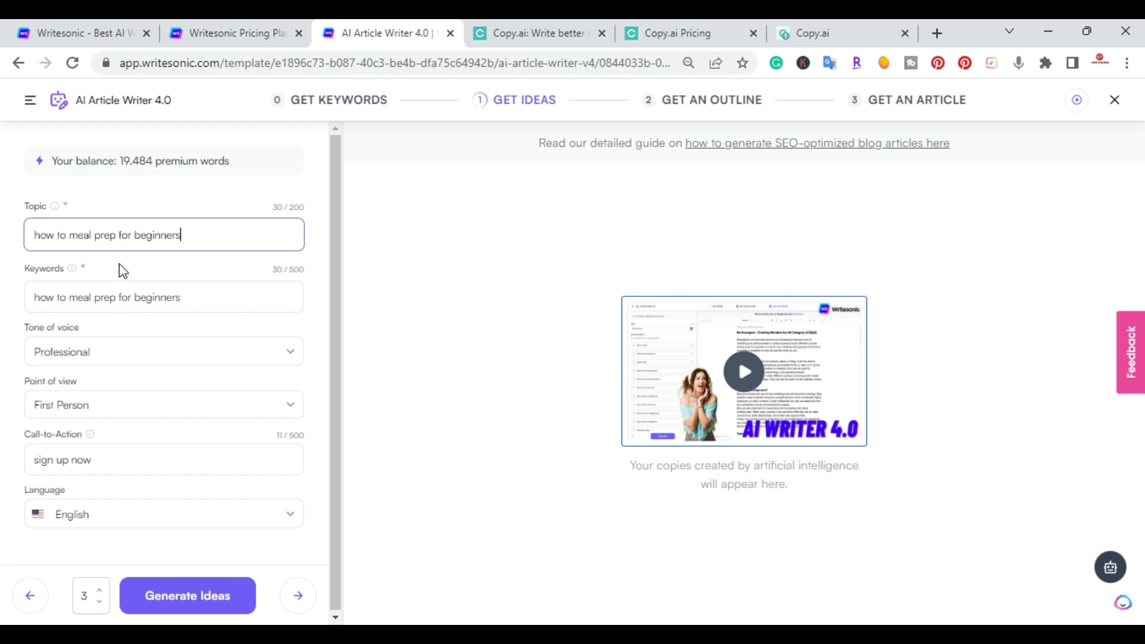
pyautogui.click(168, 608)
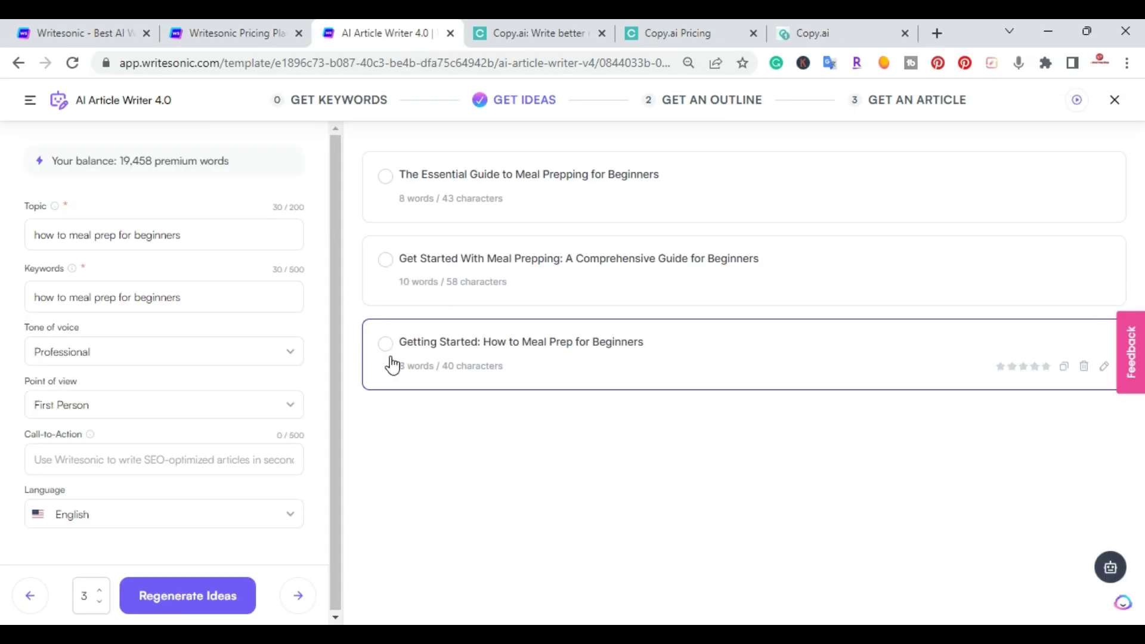
pyautogui.click(392, 360)
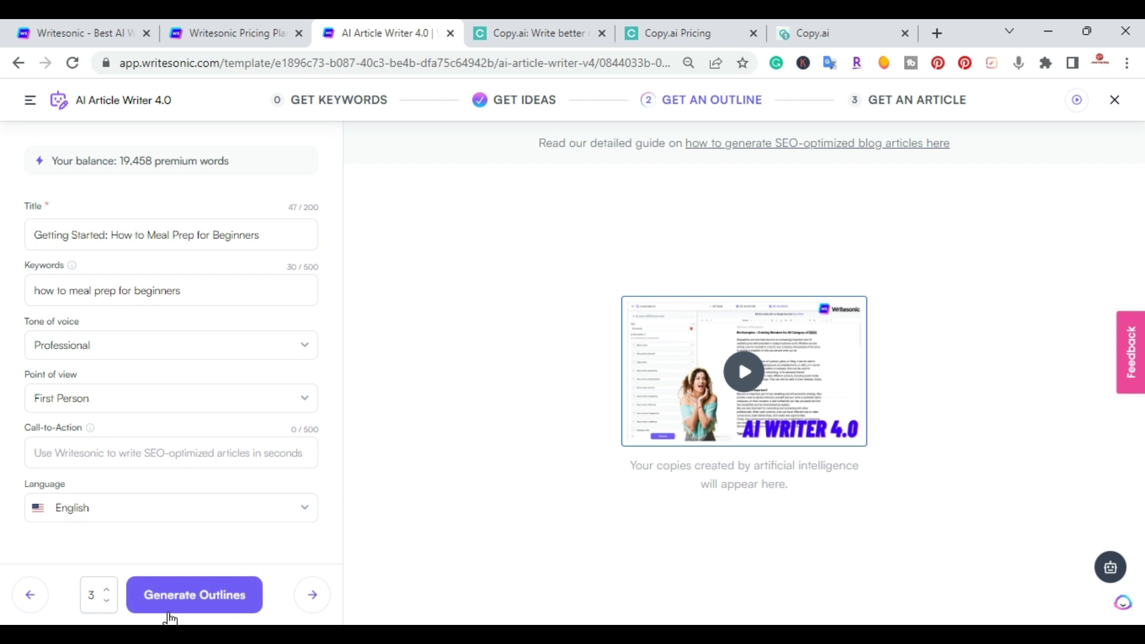
# Step: Generate three outlines, review them, and select the first one opening with 'What is meal prepping?'
pyautogui.click(170, 606)
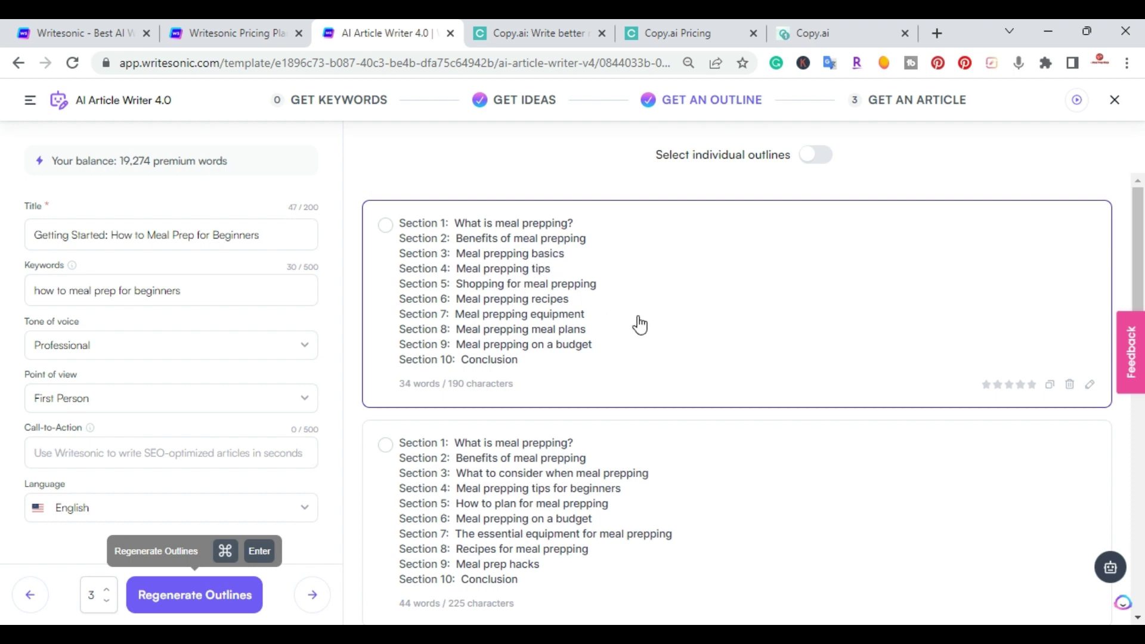
pyautogui.scroll(-7, 638, 325)
pyautogui.scroll(-8, 640, 325)
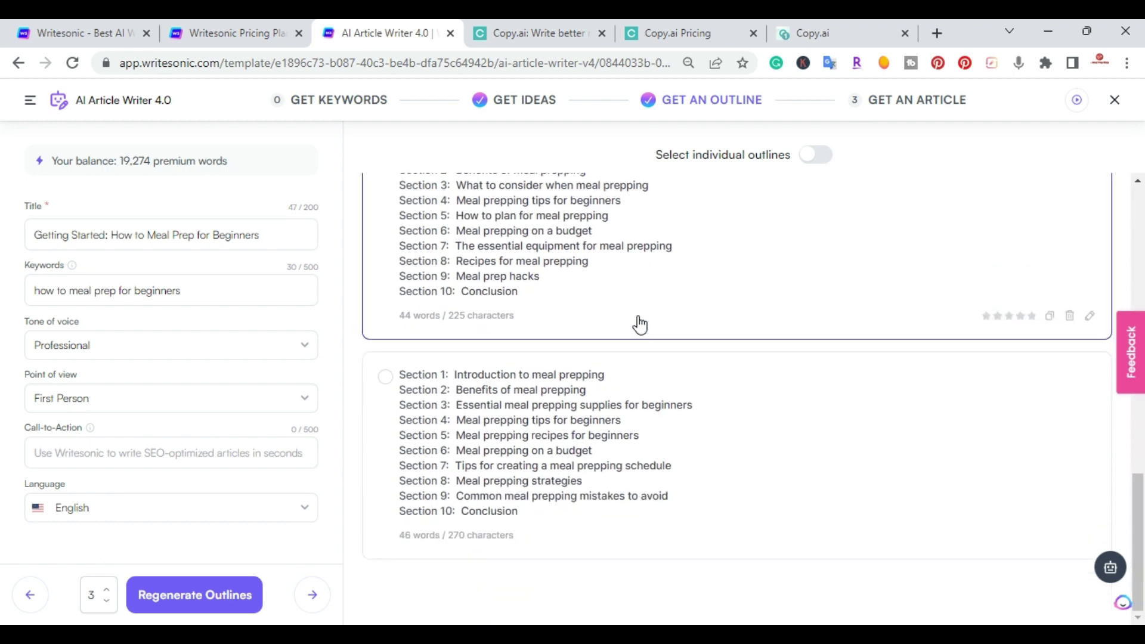
pyautogui.scroll(6, 640, 325)
pyautogui.scroll(-5, 640, 325)
pyautogui.scroll(3, 639, 325)
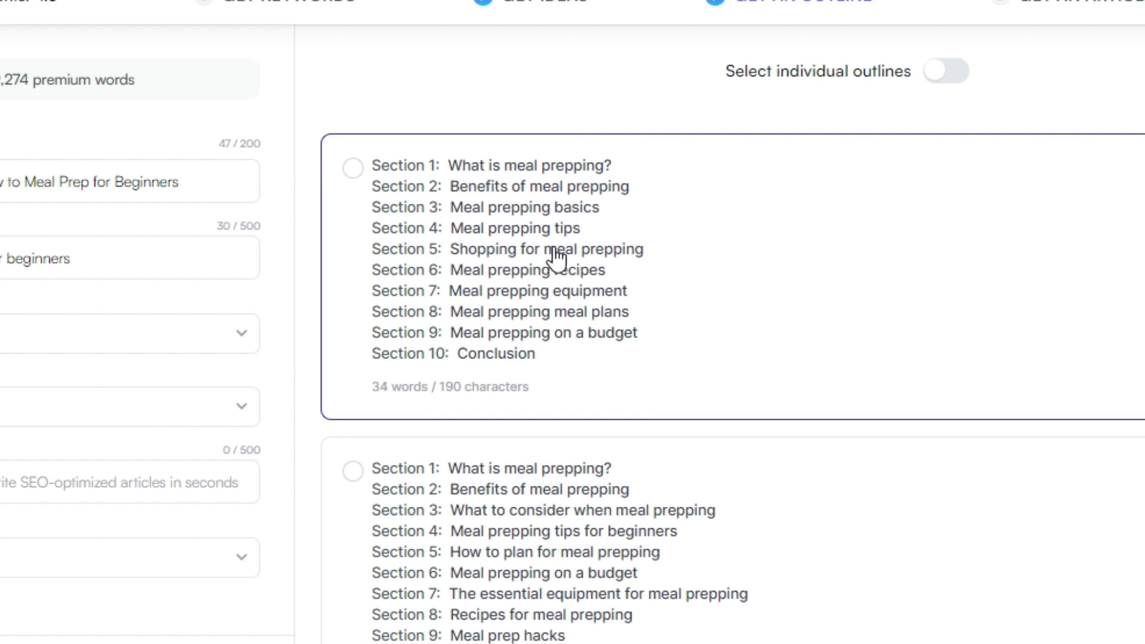
pyautogui.scroll(-4, 554, 257)
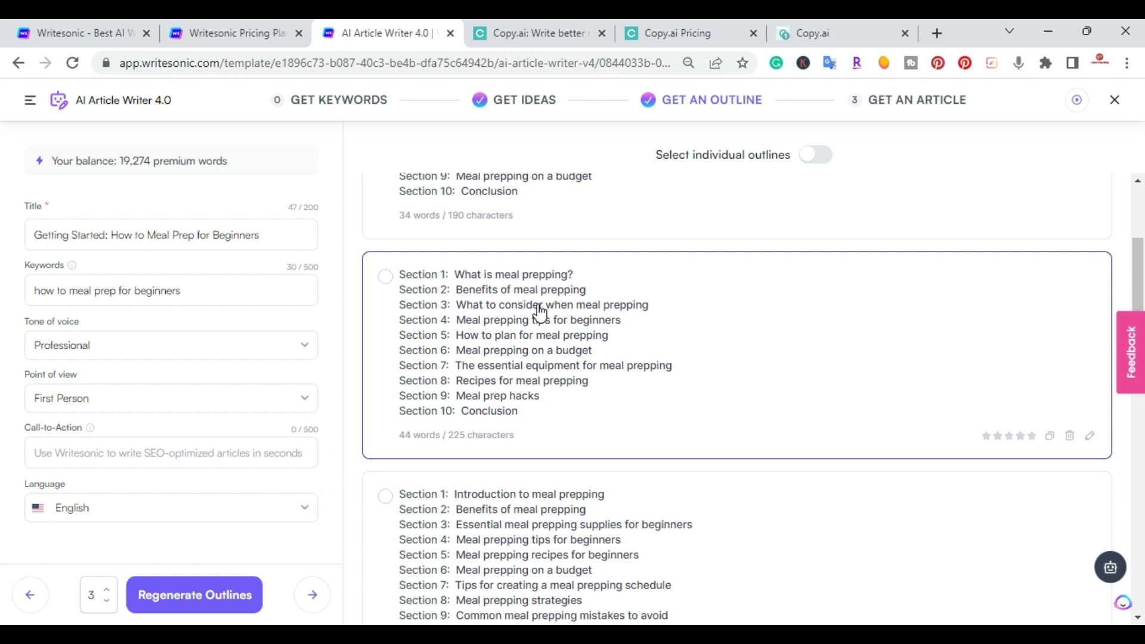
pyautogui.scroll(-3, 538, 309)
pyautogui.scroll(4, 537, 304)
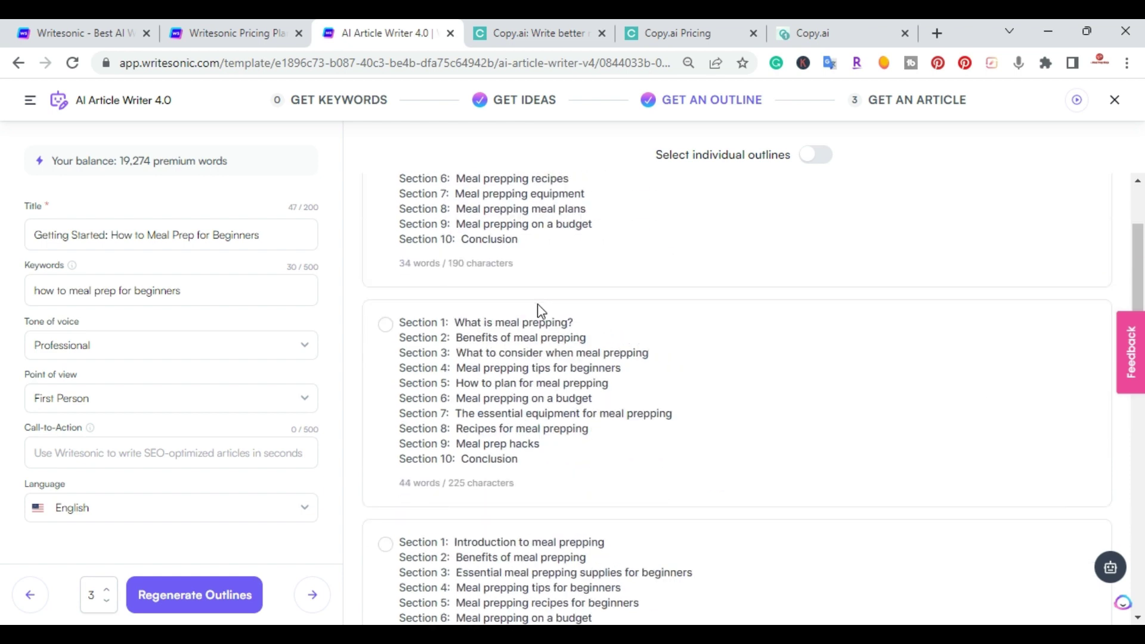
pyautogui.scroll(1, 511, 311)
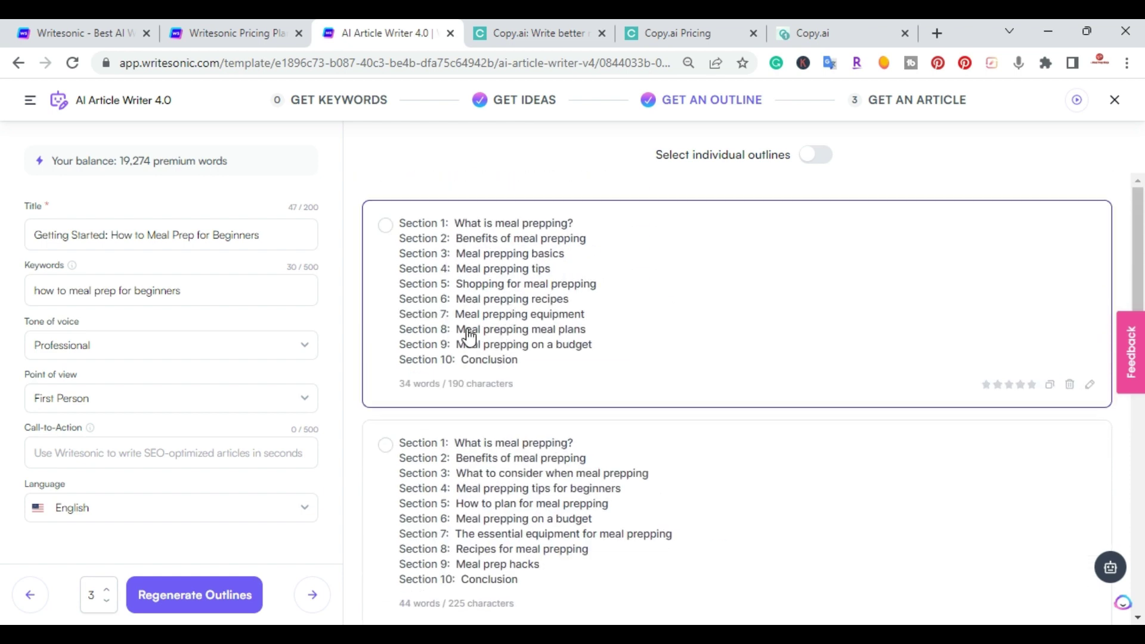
pyautogui.click(387, 232)
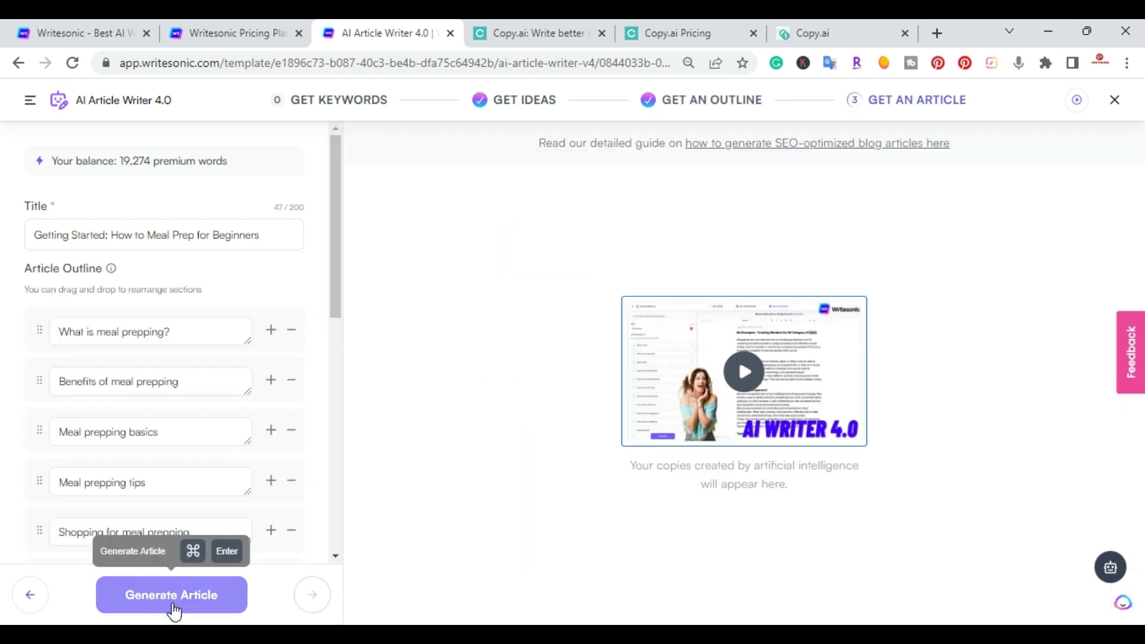
pyautogui.click(177, 611)
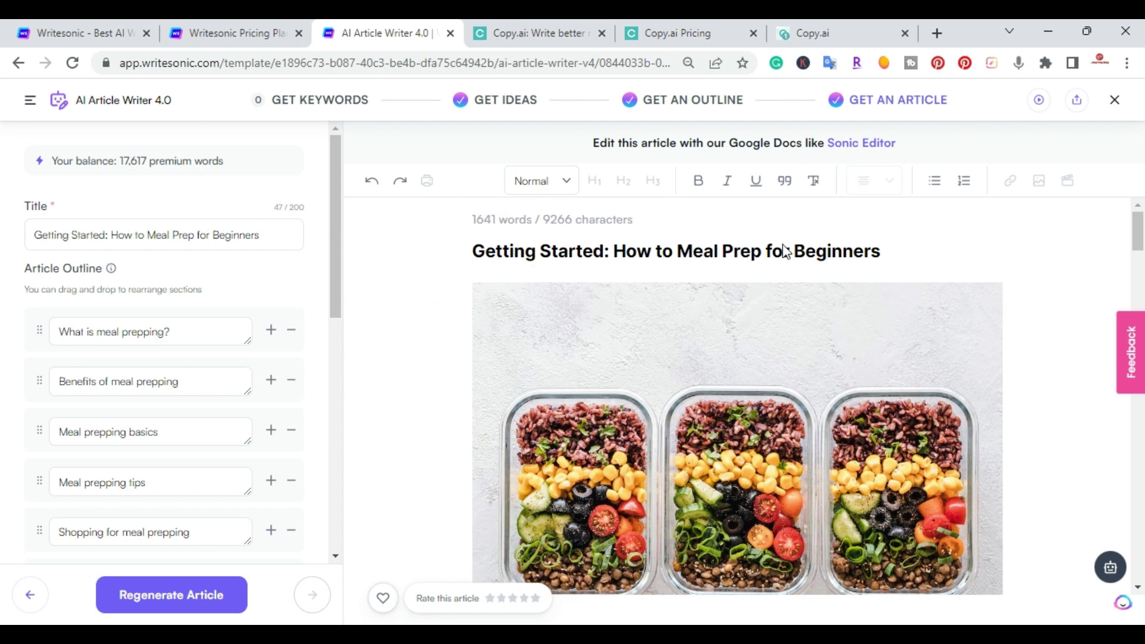
pyautogui.scroll(-3, 785, 251)
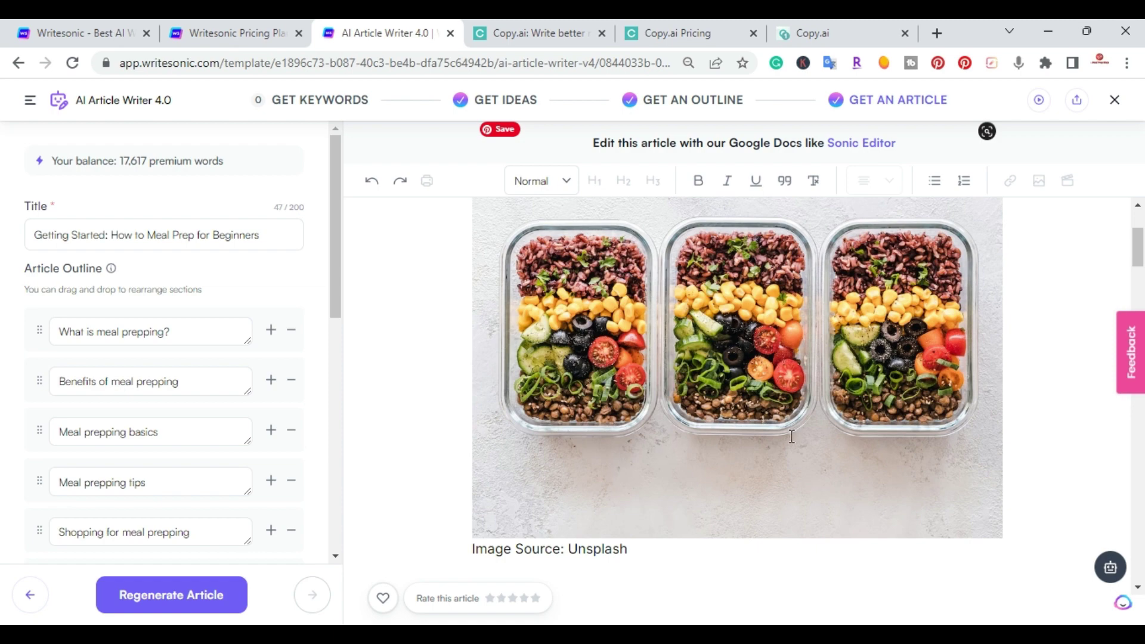
pyautogui.scroll(-3, 459, 386)
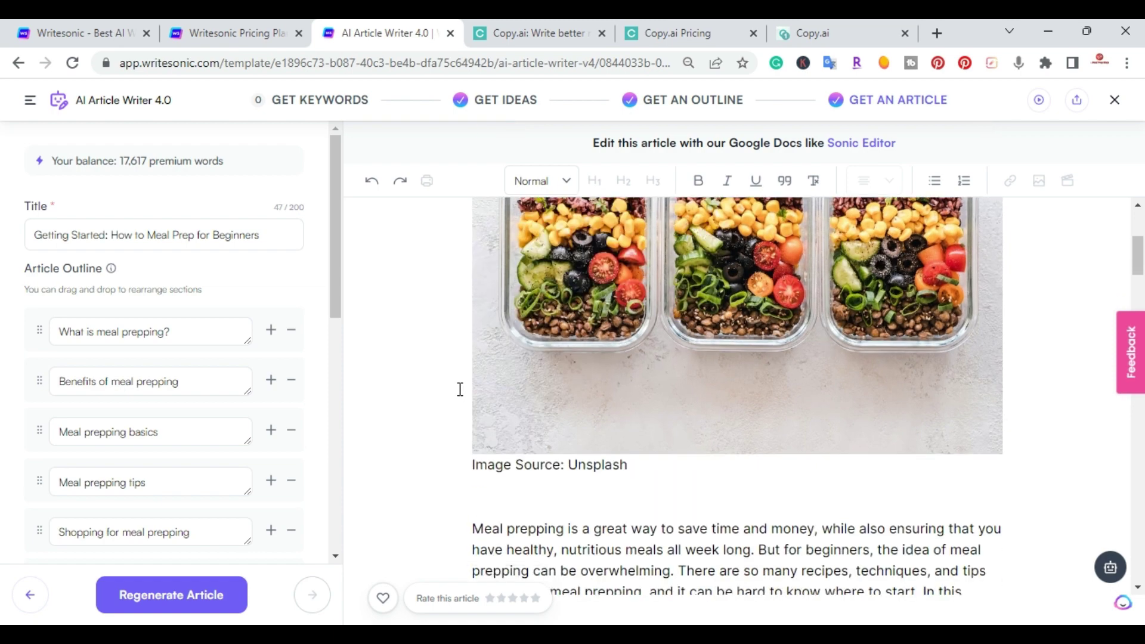
pyautogui.scroll(-2, 459, 386)
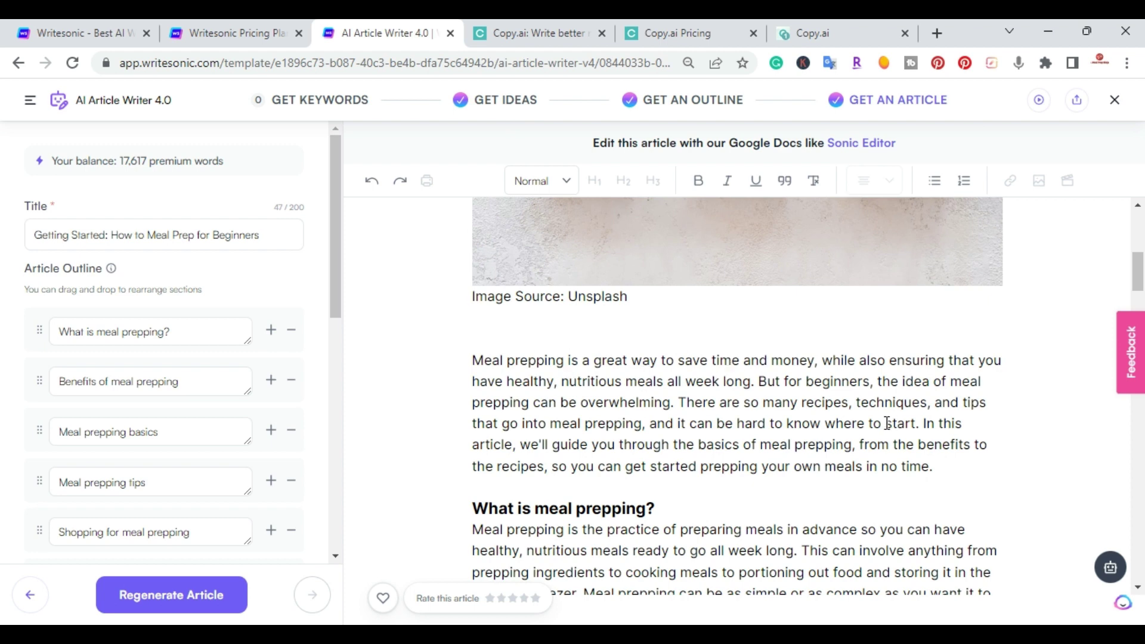
pyautogui.scroll(-1, 887, 423)
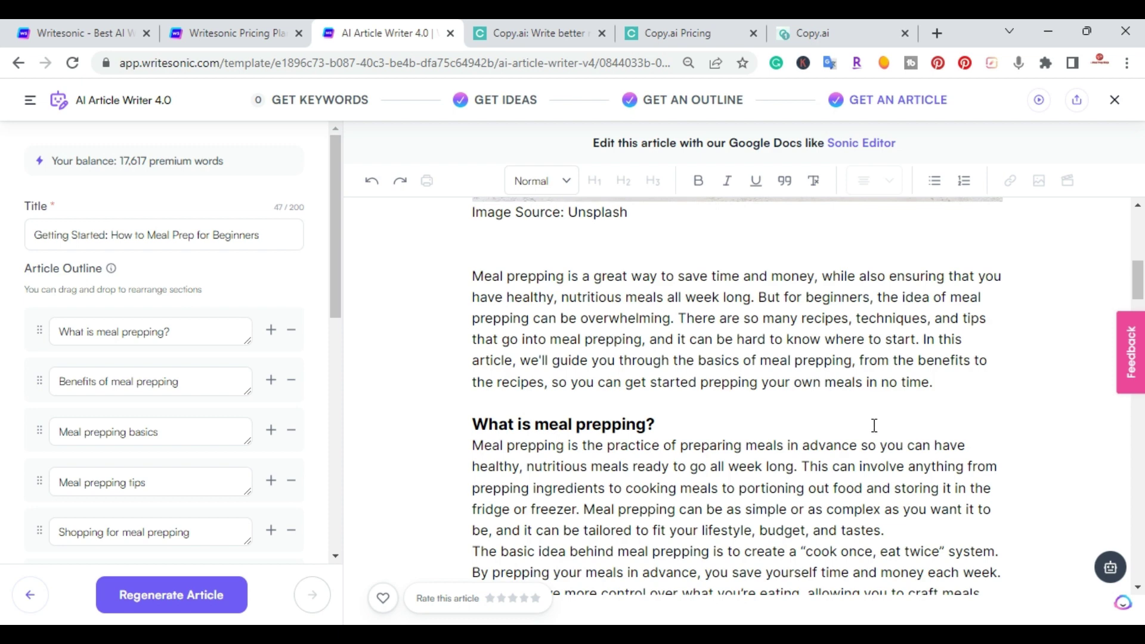
pyautogui.scroll(-1, 874, 425)
pyautogui.scroll(-1, 854, 426)
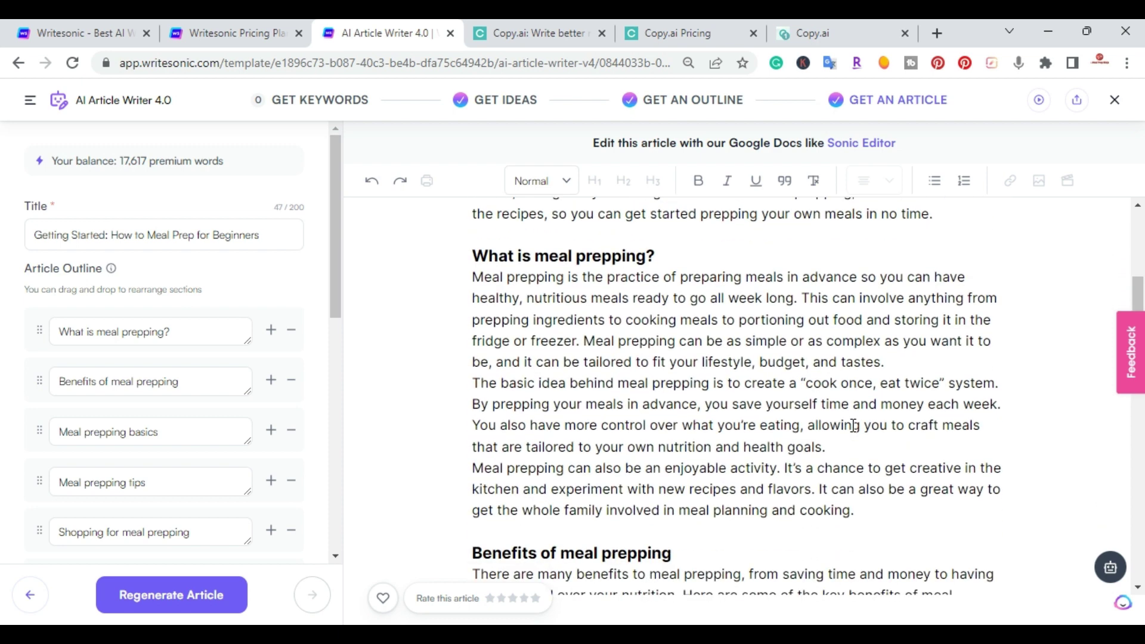
pyautogui.scroll(-2, 854, 425)
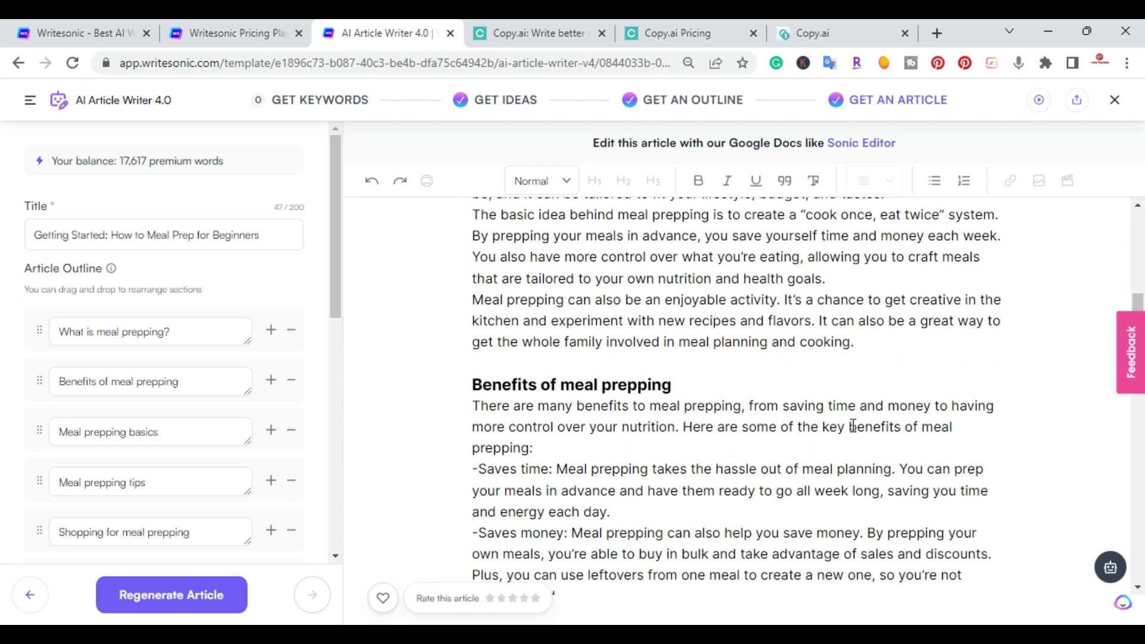
pyautogui.scroll(-4, 853, 425)
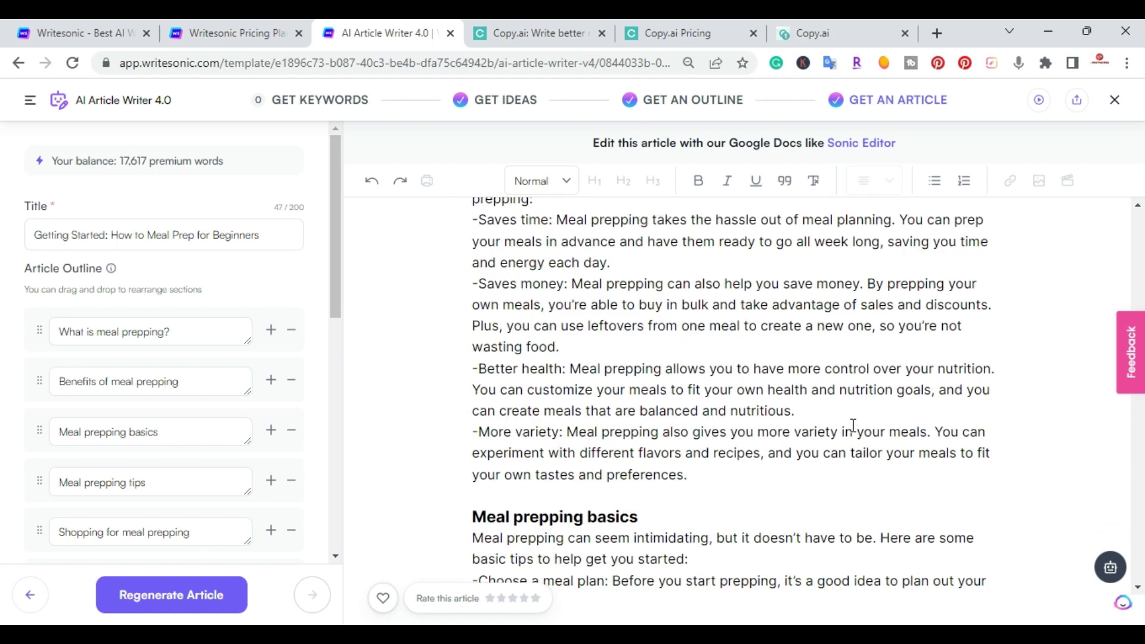
pyautogui.scroll(-5, 853, 426)
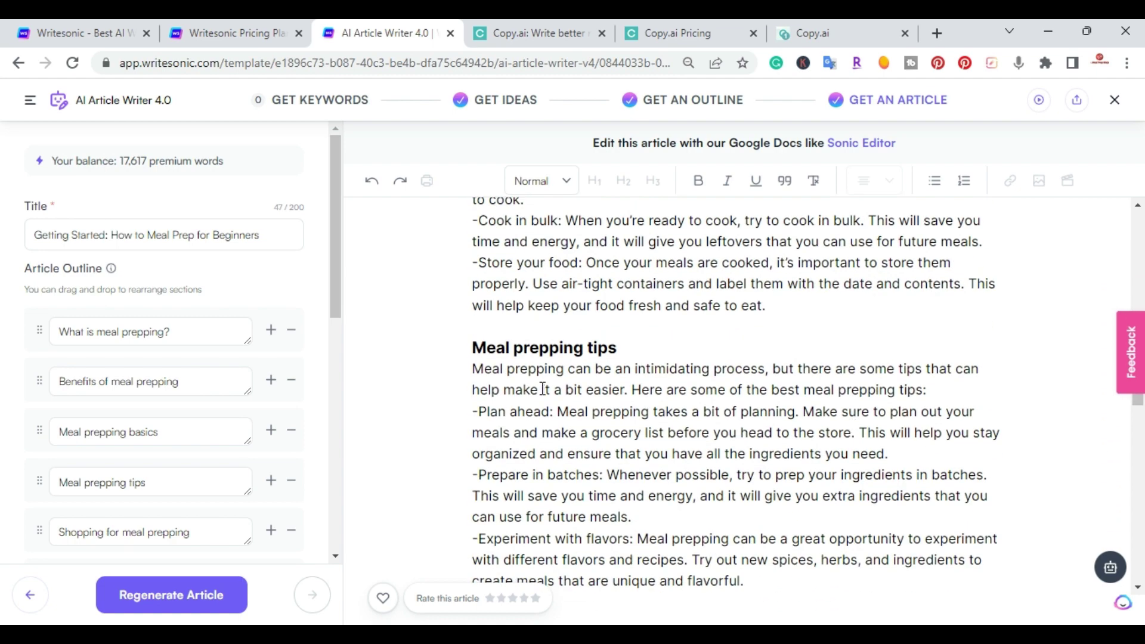
pyautogui.scroll(-4, 434, 370)
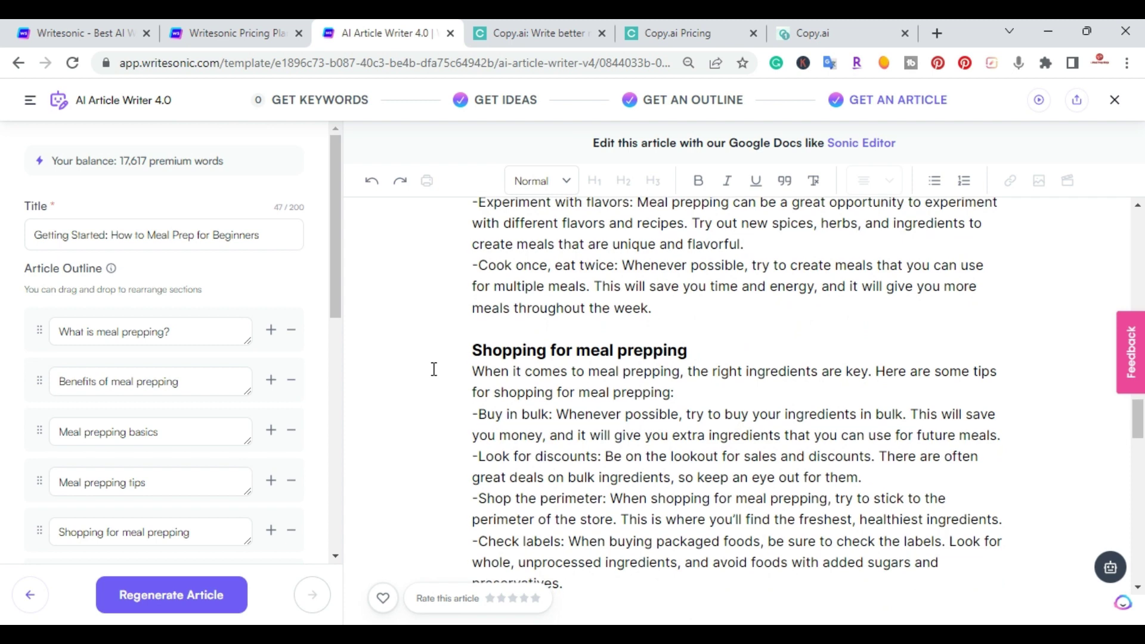
pyautogui.scroll(-3, 564, 377)
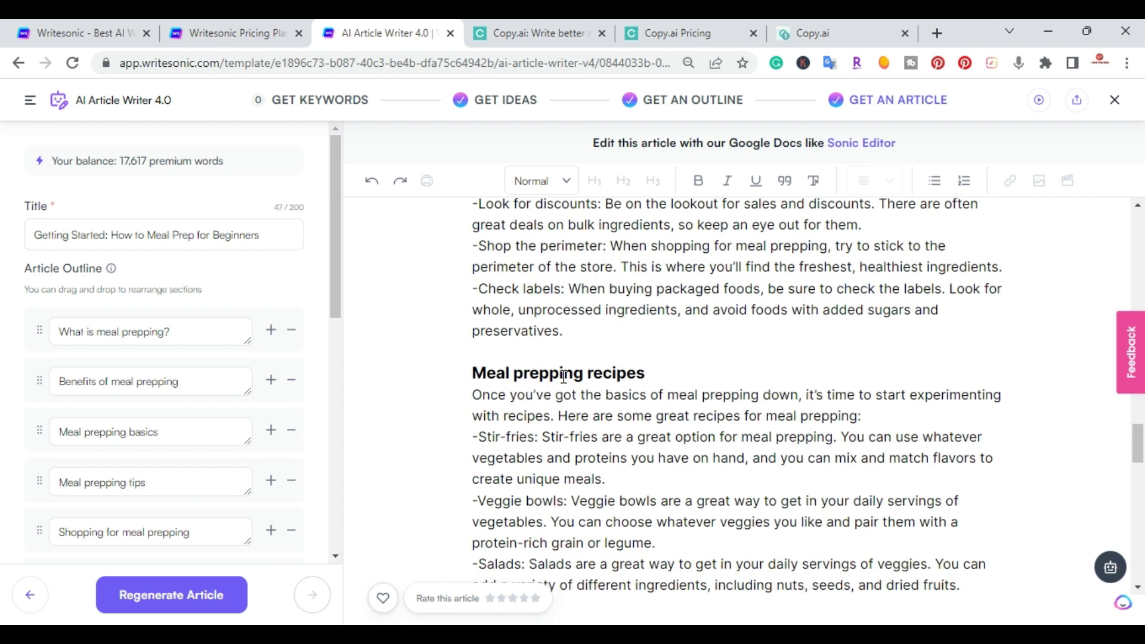
pyautogui.scroll(-2, 563, 376)
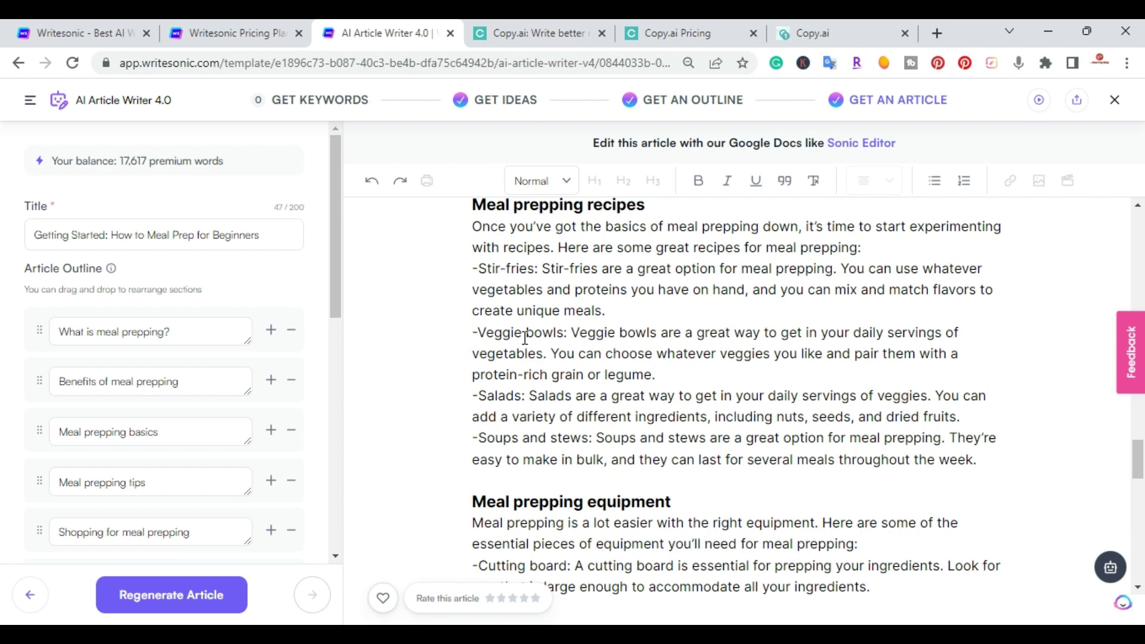
pyautogui.scroll(-3, 524, 338)
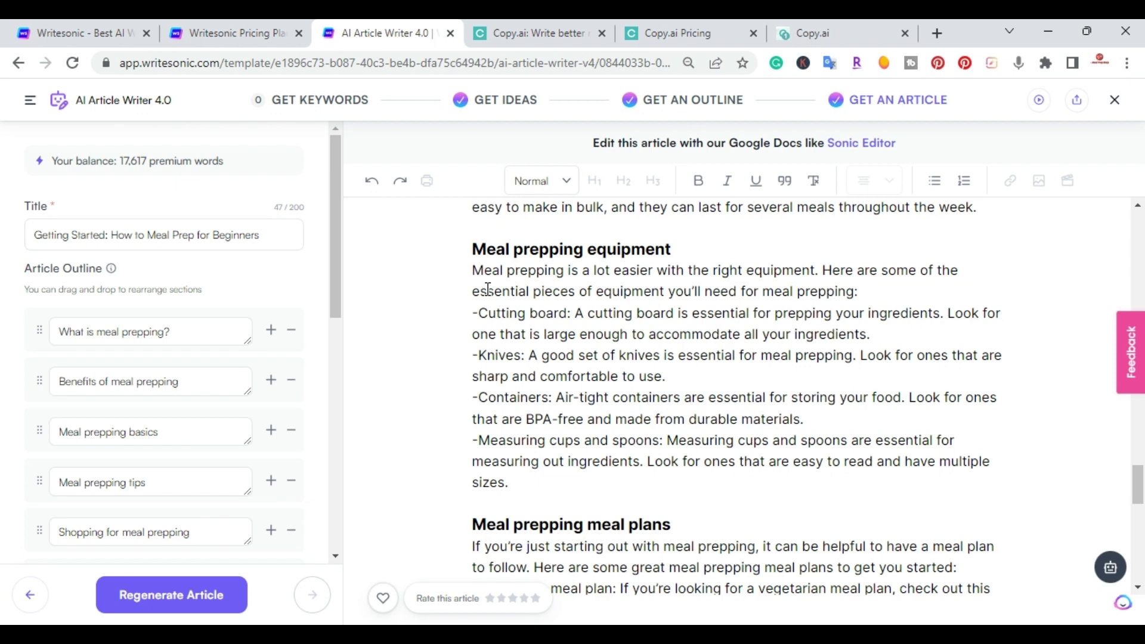
pyautogui.scroll(-3, 514, 299)
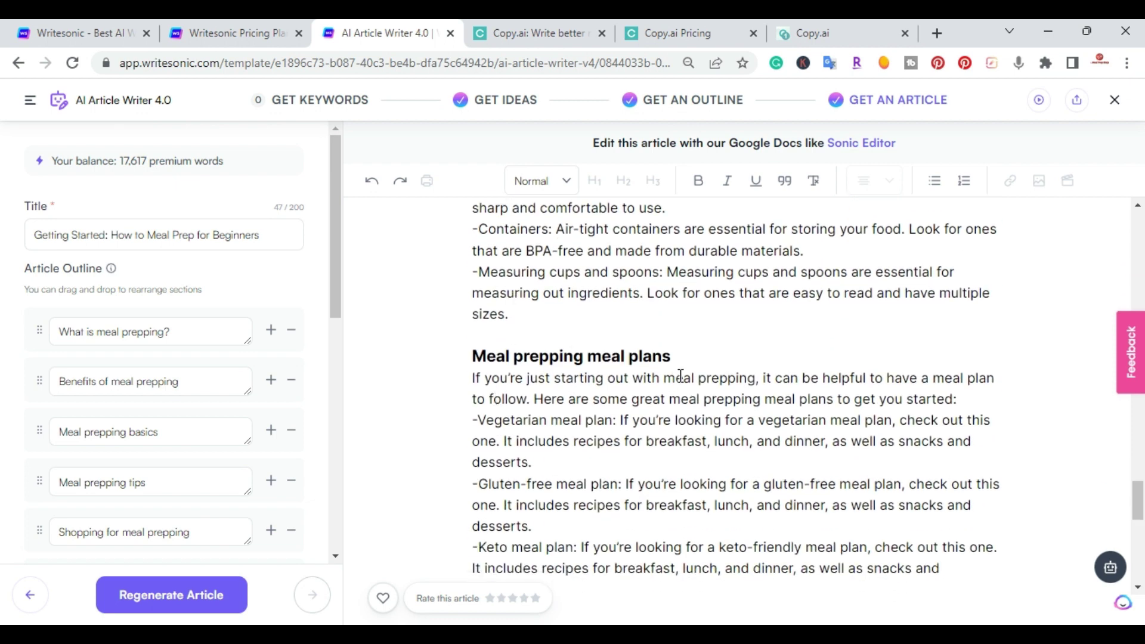
pyautogui.scroll(-6, 684, 373)
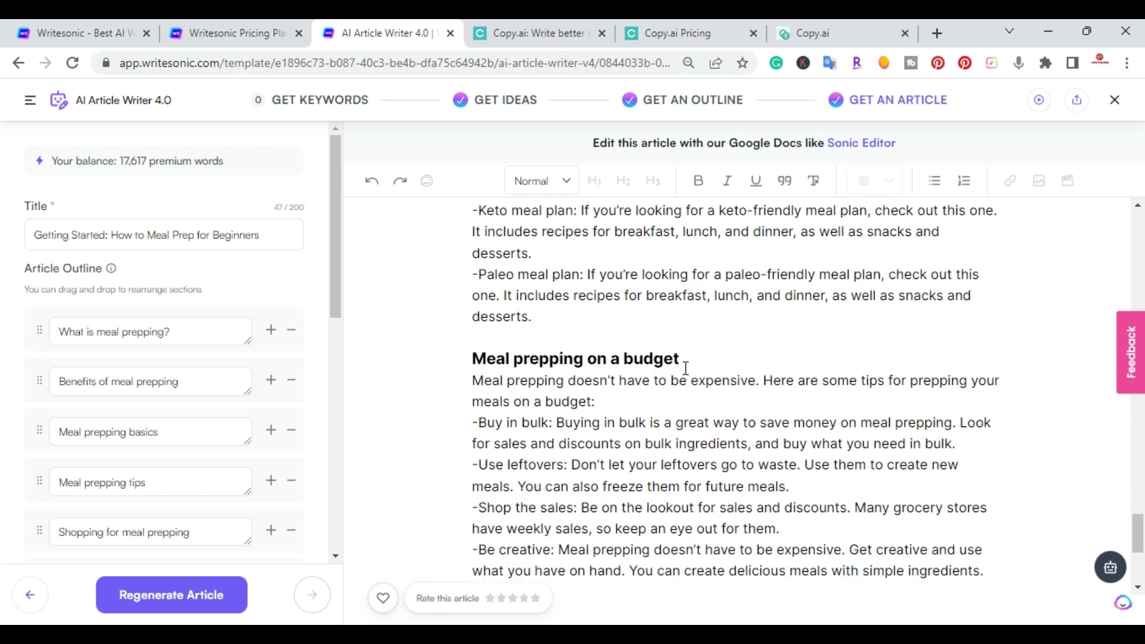
pyautogui.scroll(-2, 685, 369)
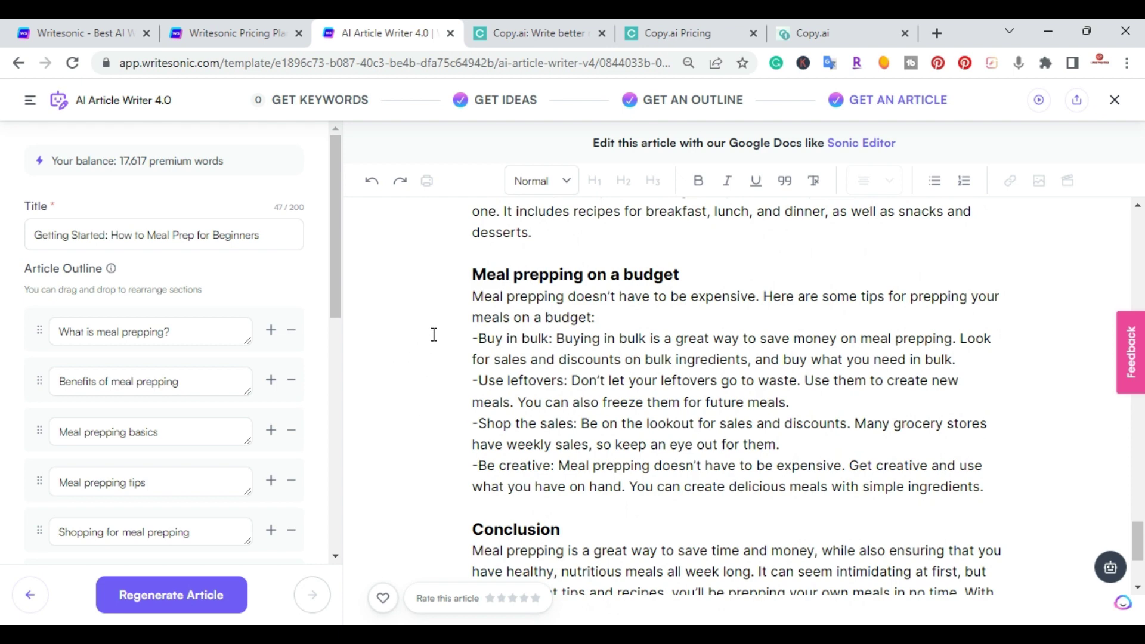
pyautogui.scroll(-5, 448, 346)
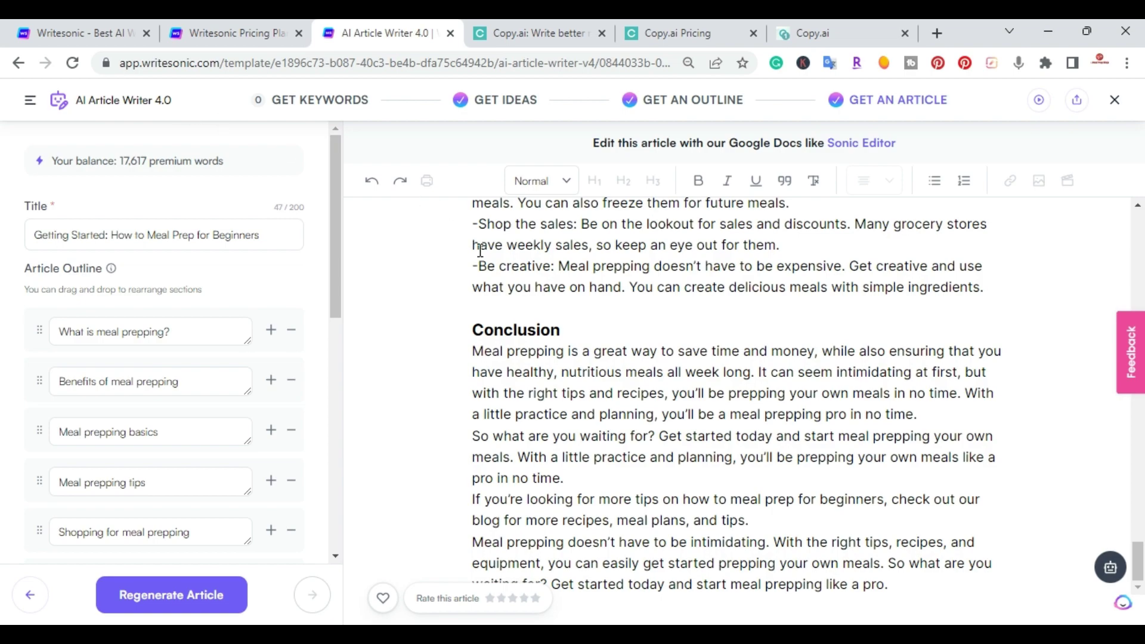
pyautogui.scroll(20, 751, 362)
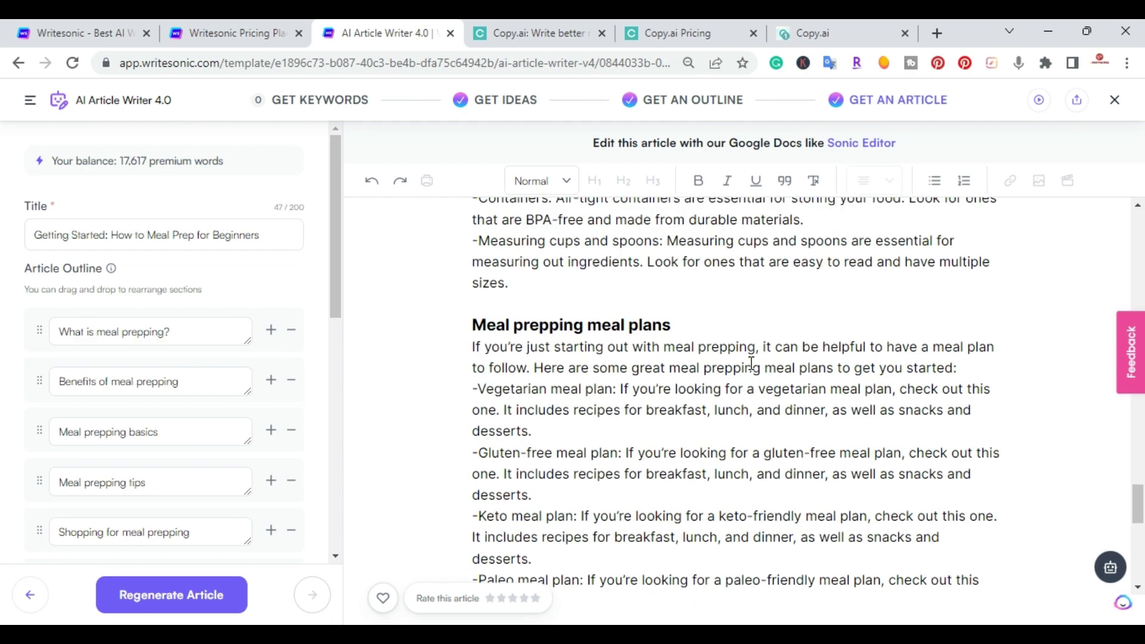
pyautogui.scroll(20, 751, 362)
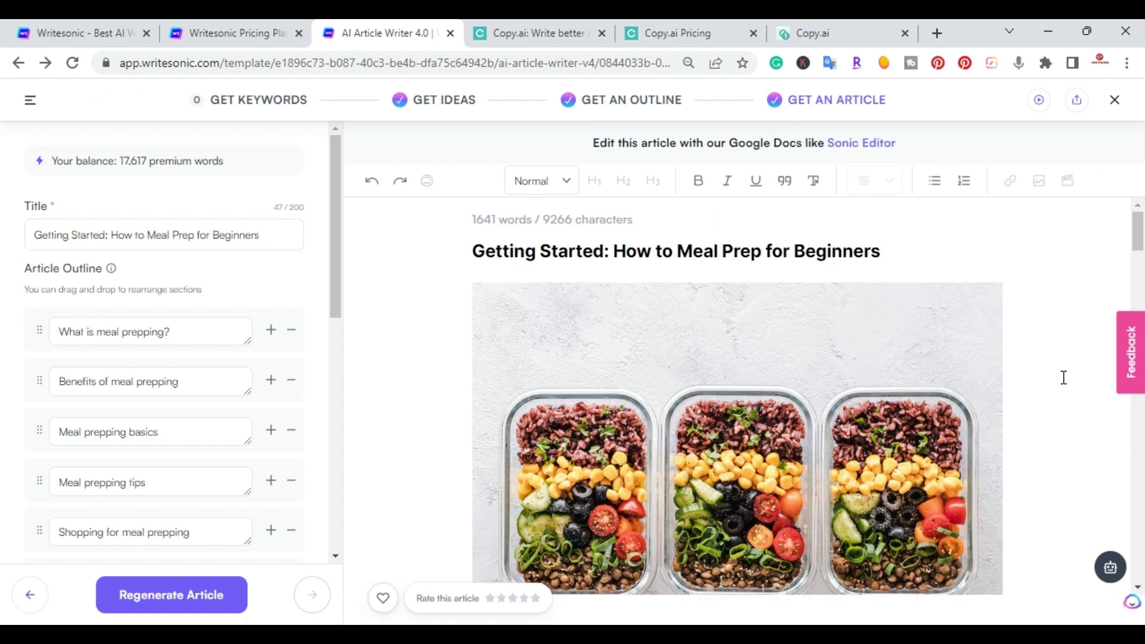
# Step: Close the Copy.ai pricing tab and start a new Blog Post Wizard draft from the dashboard
pyautogui.click(688, 30)
pyautogui.click(750, 33)
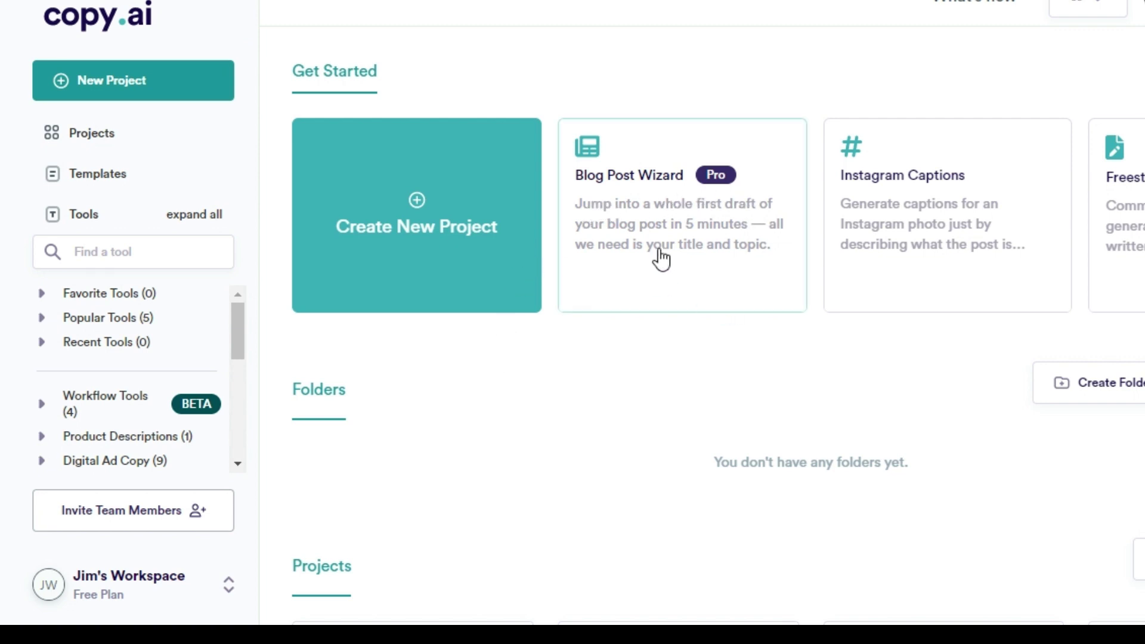
pyautogui.moveTo(663, 203); pyautogui.dragTo(663, 225)
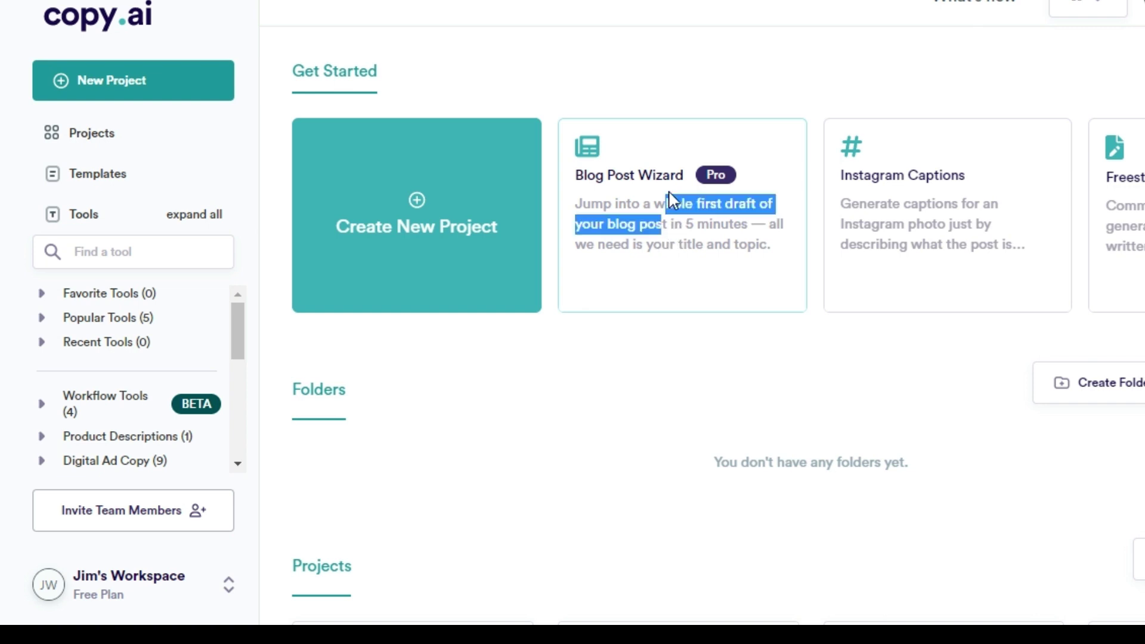
pyautogui.click(668, 191)
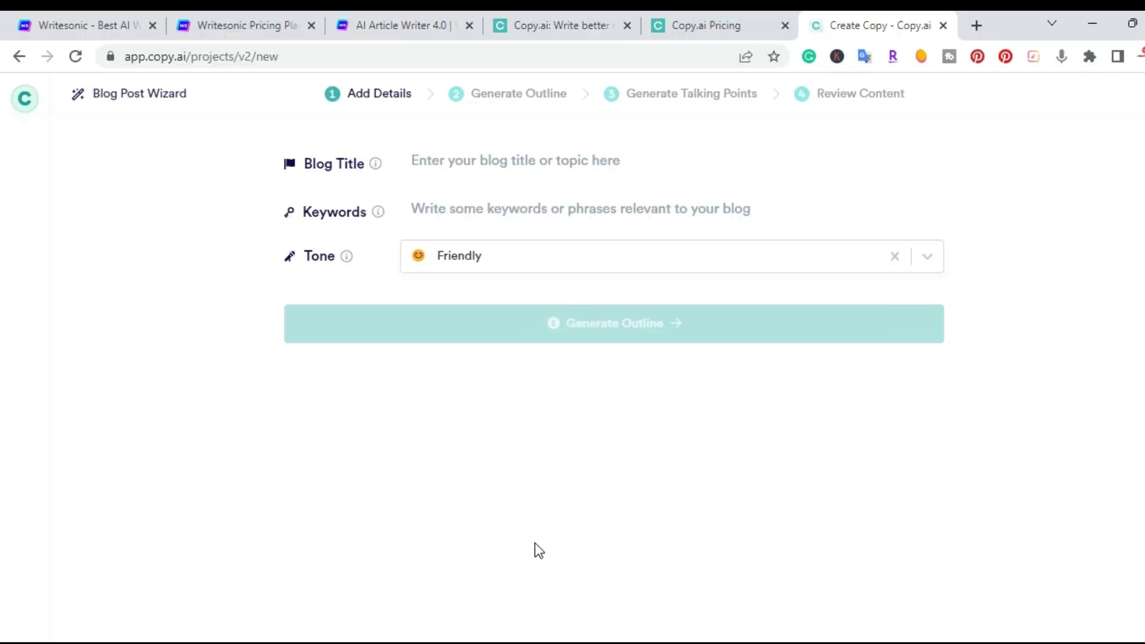
# Step: Enter title 'how to meal prep for beginners', keywords 'meal prep for beginners', Professional tone, then generate the outline
pyautogui.click(520, 160)
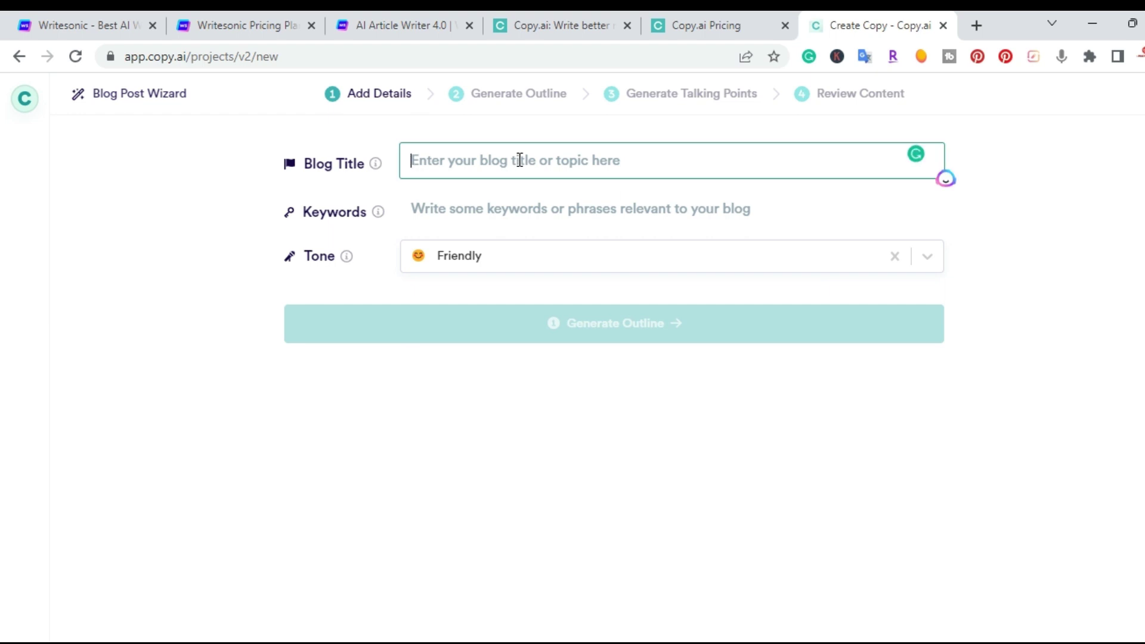
pyautogui.write('how to meal prep for beginners')
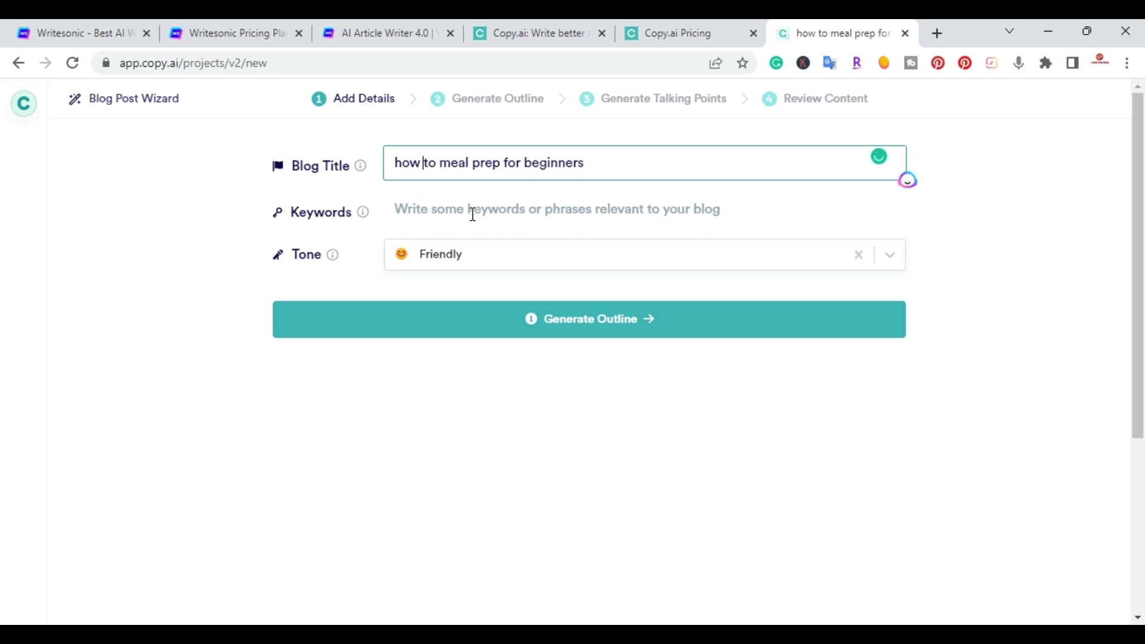
pyautogui.click(470, 215)
pyautogui.write('meal prep for beginners')
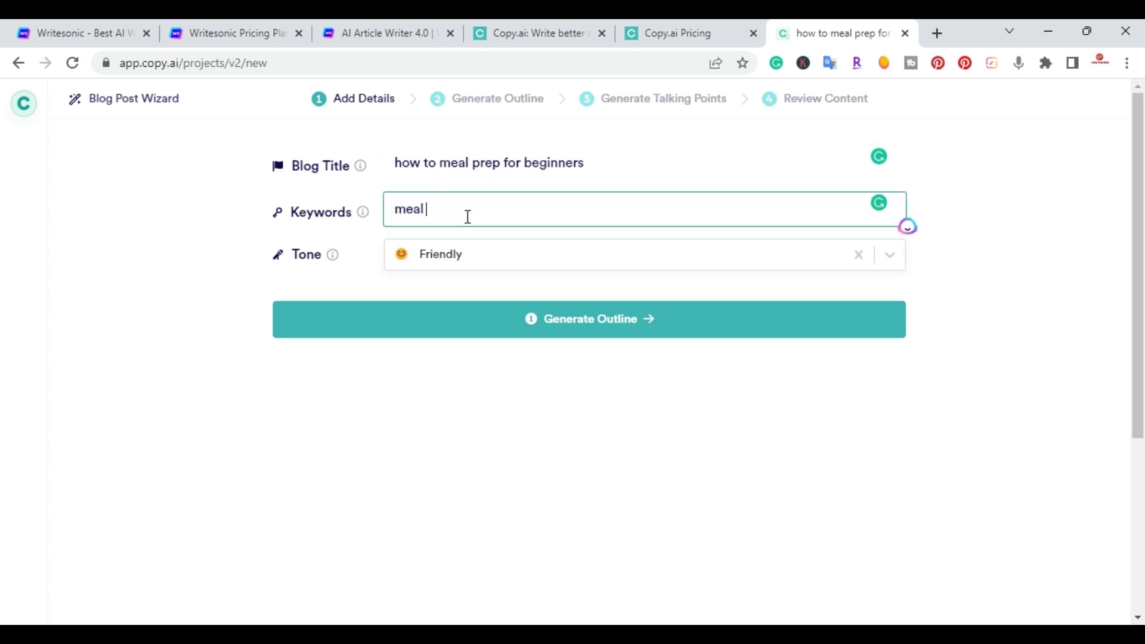
pyautogui.click(891, 261)
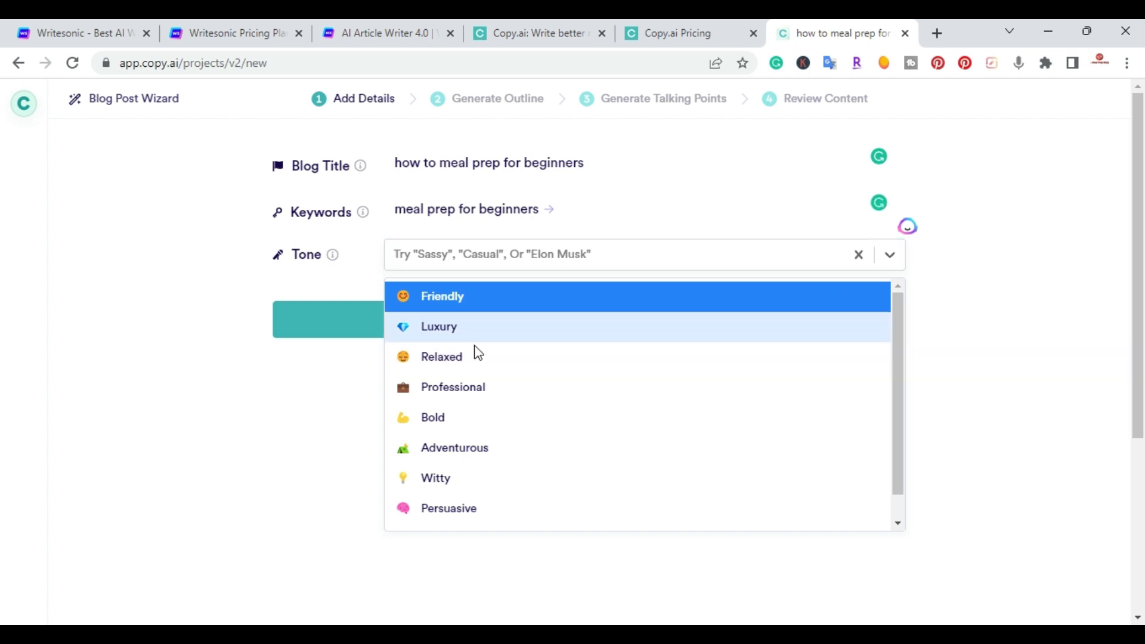
pyautogui.click(471, 398)
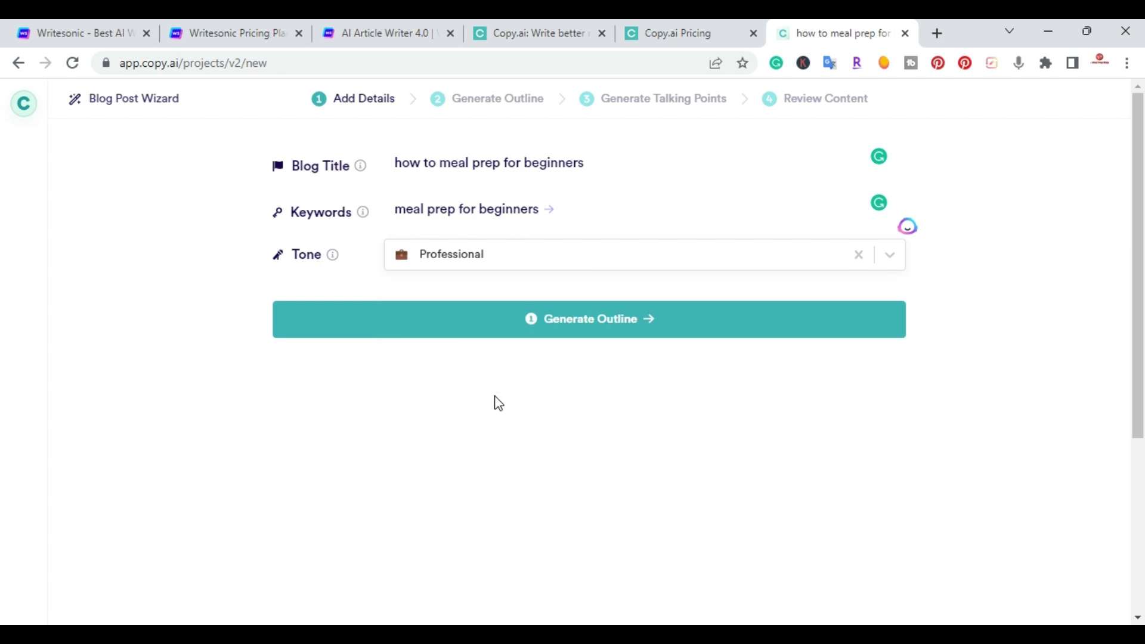
pyautogui.click(580, 336)
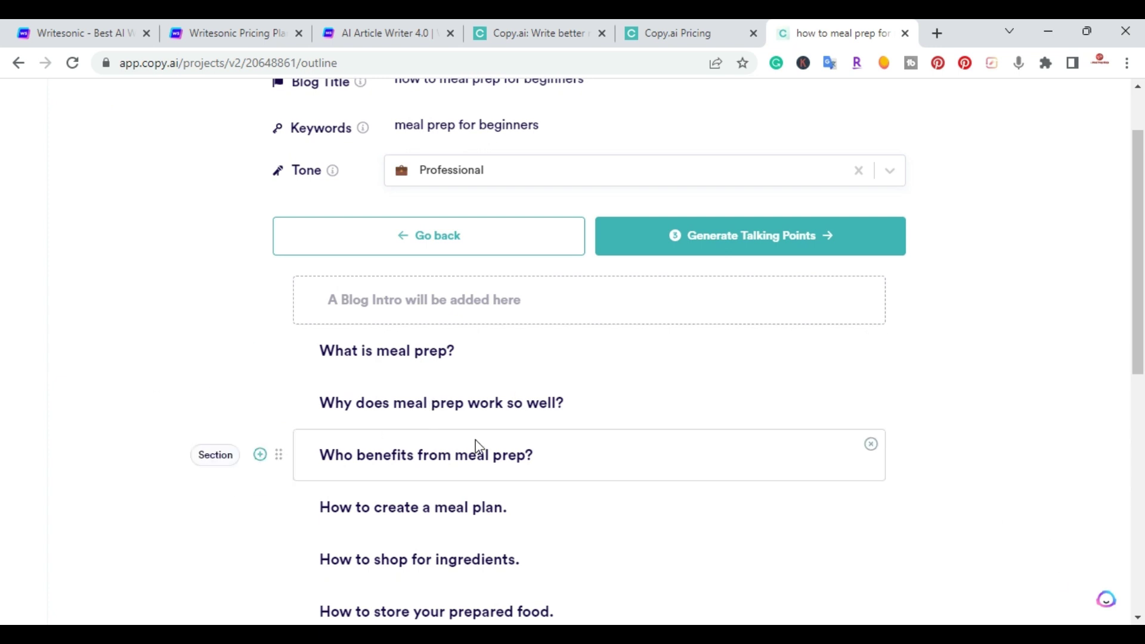
pyautogui.scroll(-1, 478, 448)
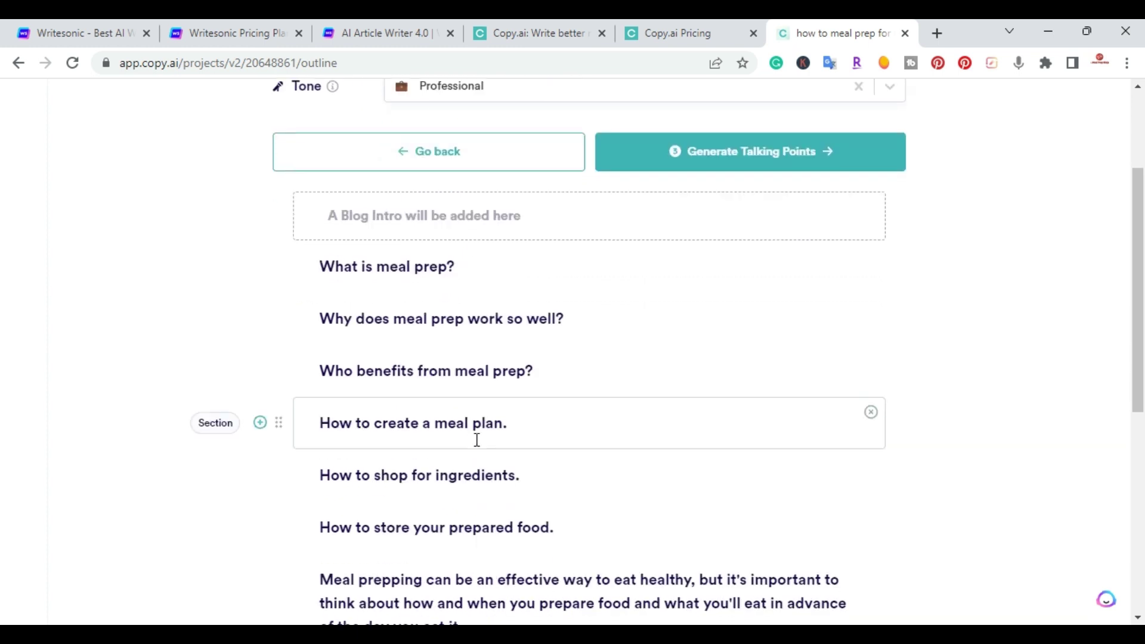
pyautogui.scroll(-1, 477, 444)
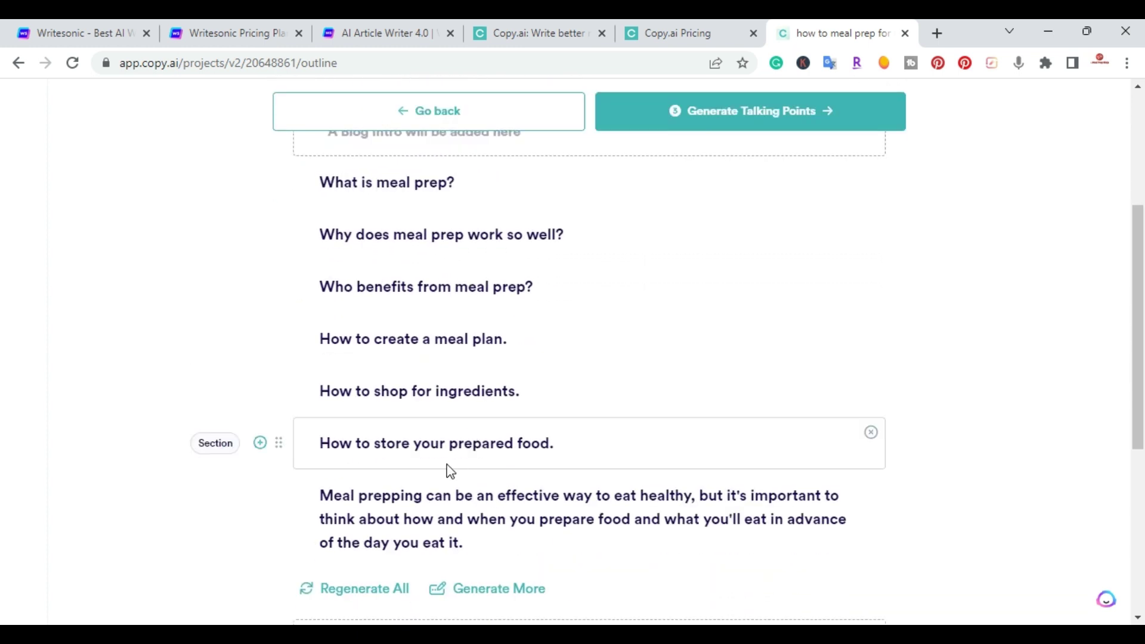
pyautogui.scroll(-1, 450, 471)
pyautogui.scroll(-1, 450, 463)
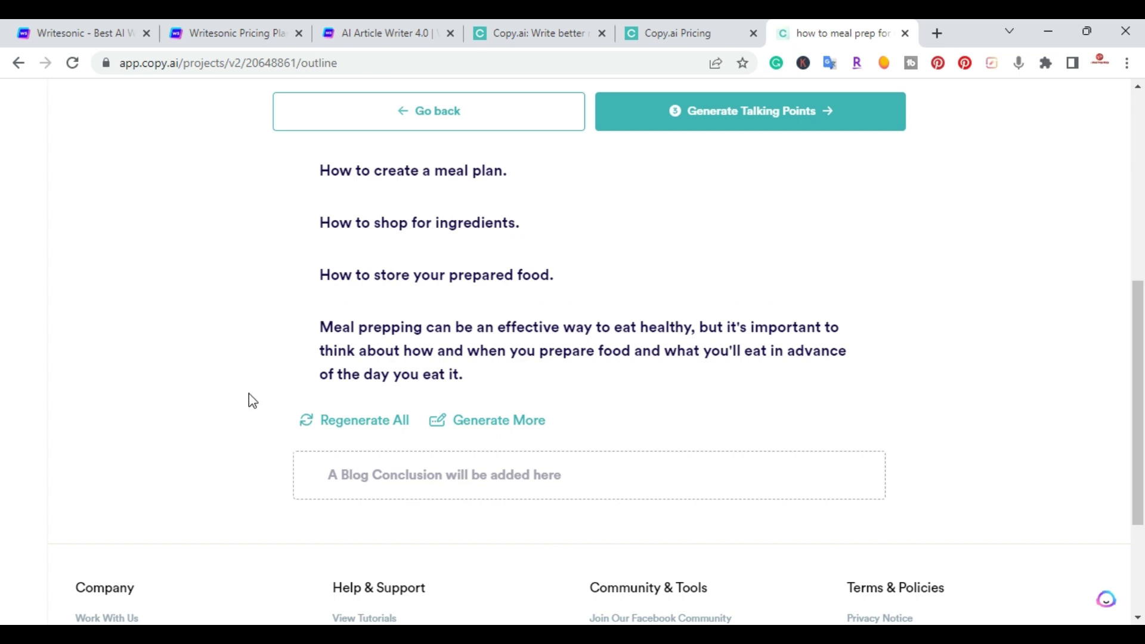
pyautogui.scroll(1, 250, 386)
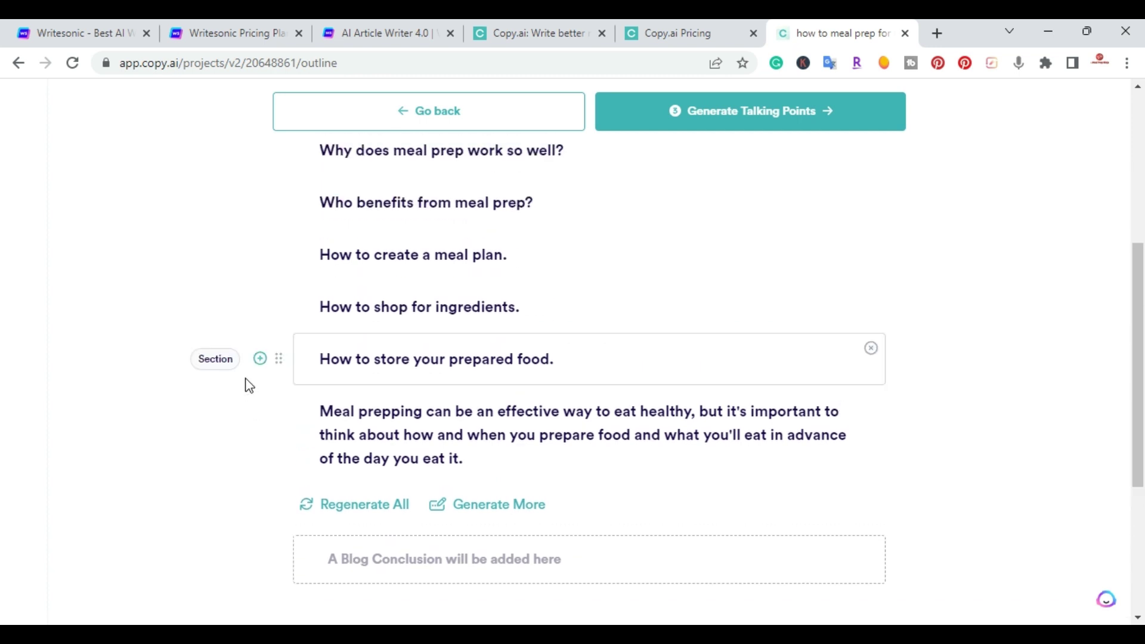
pyautogui.scroll(5, 250, 386)
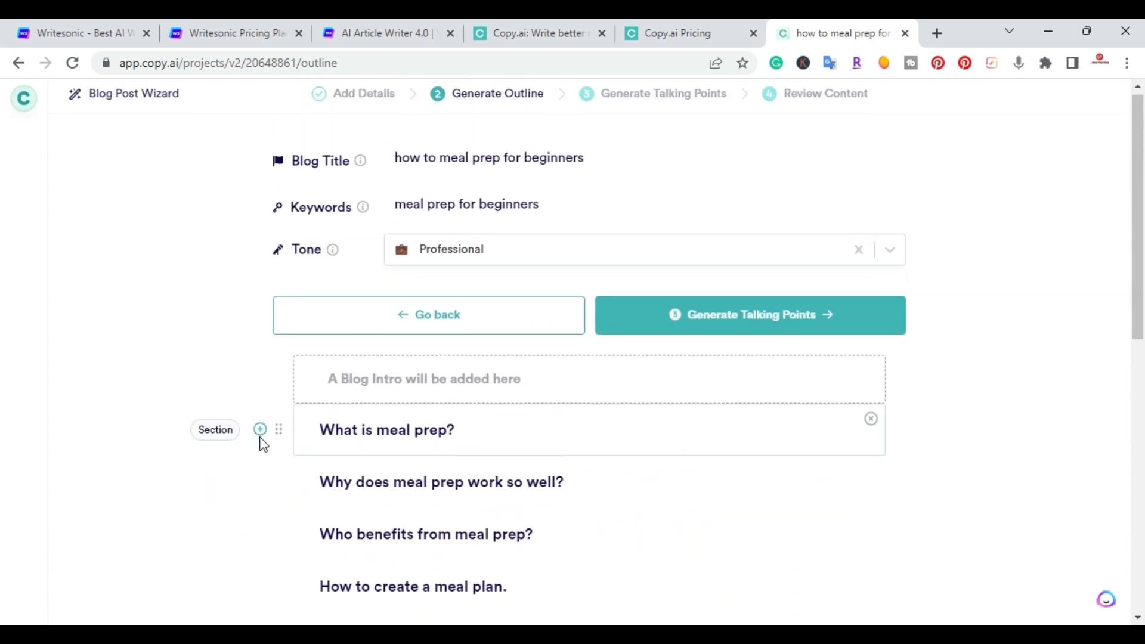
pyautogui.scroll(-1, 260, 444)
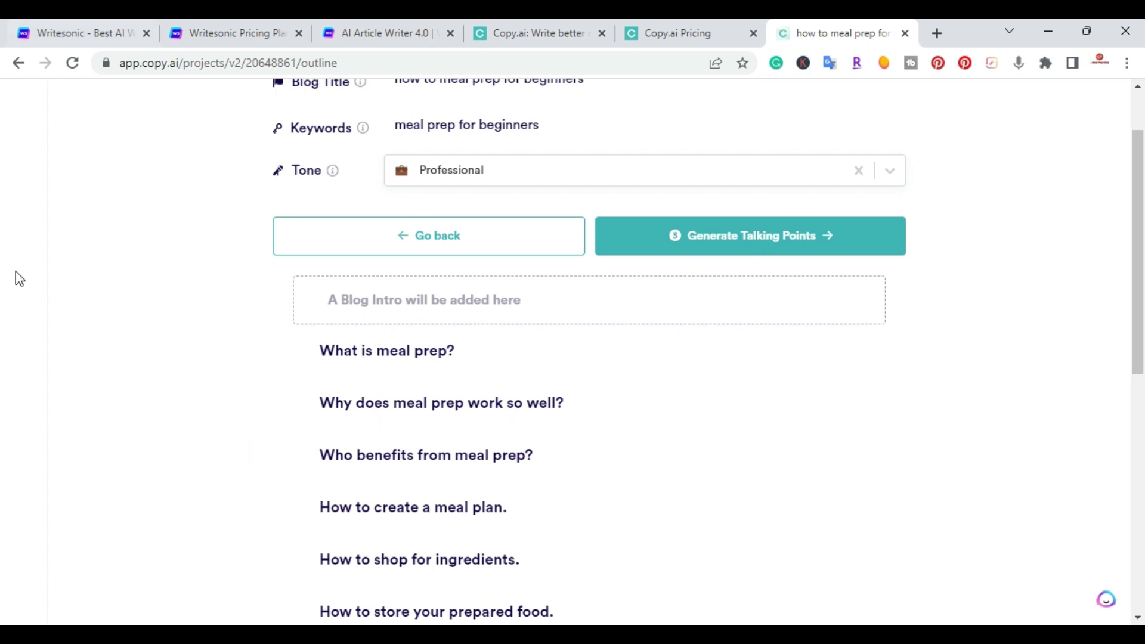
# Step: Generate talking points and review the bullets listed under each meal-prep outline section
pyautogui.click(760, 242)
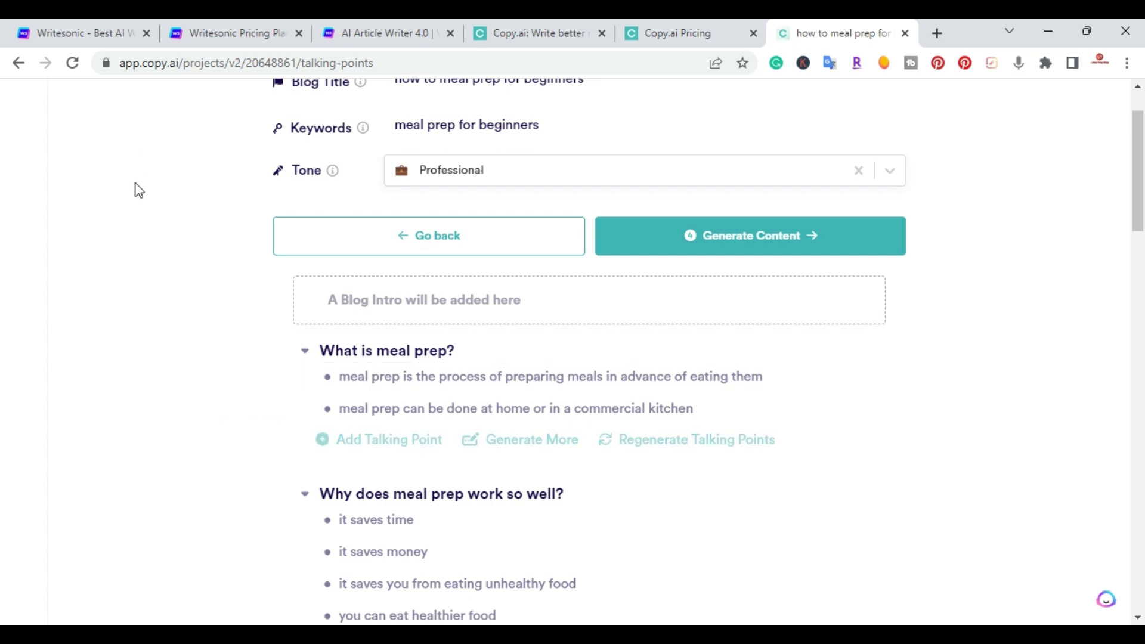
pyautogui.scroll(-1, 861, 396)
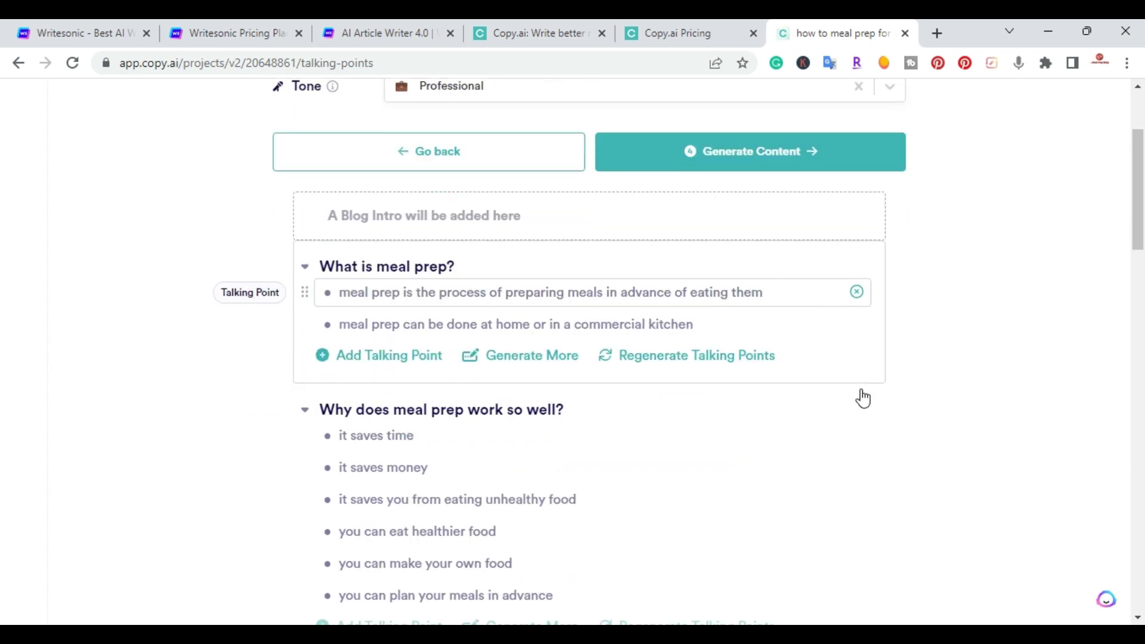
pyautogui.scroll(-1, 289, 410)
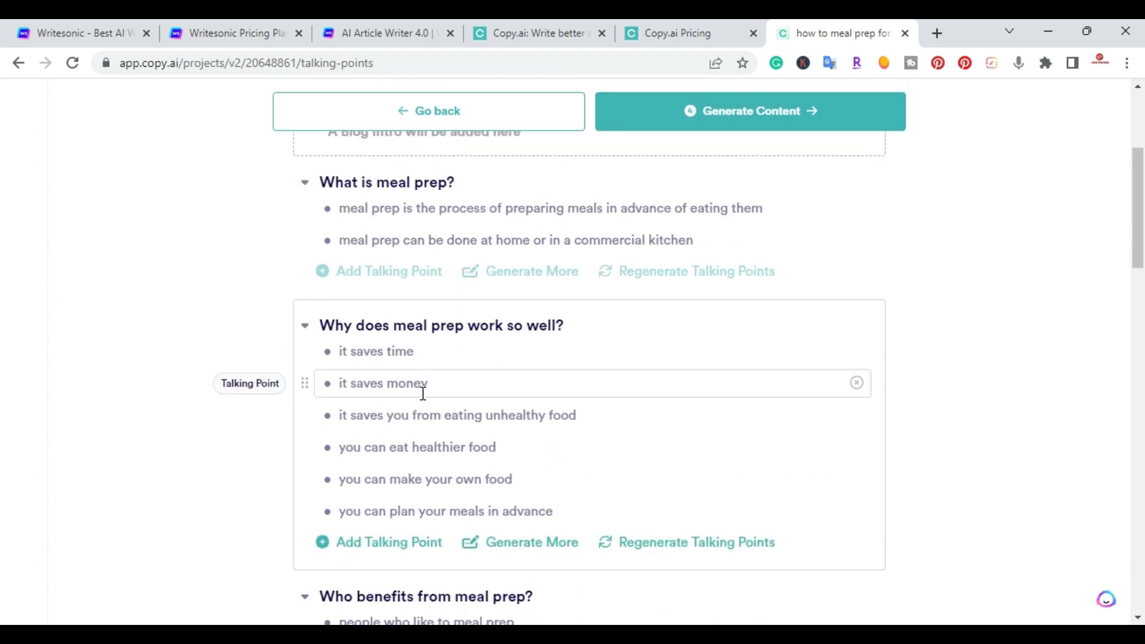
pyautogui.scroll(-7, 423, 394)
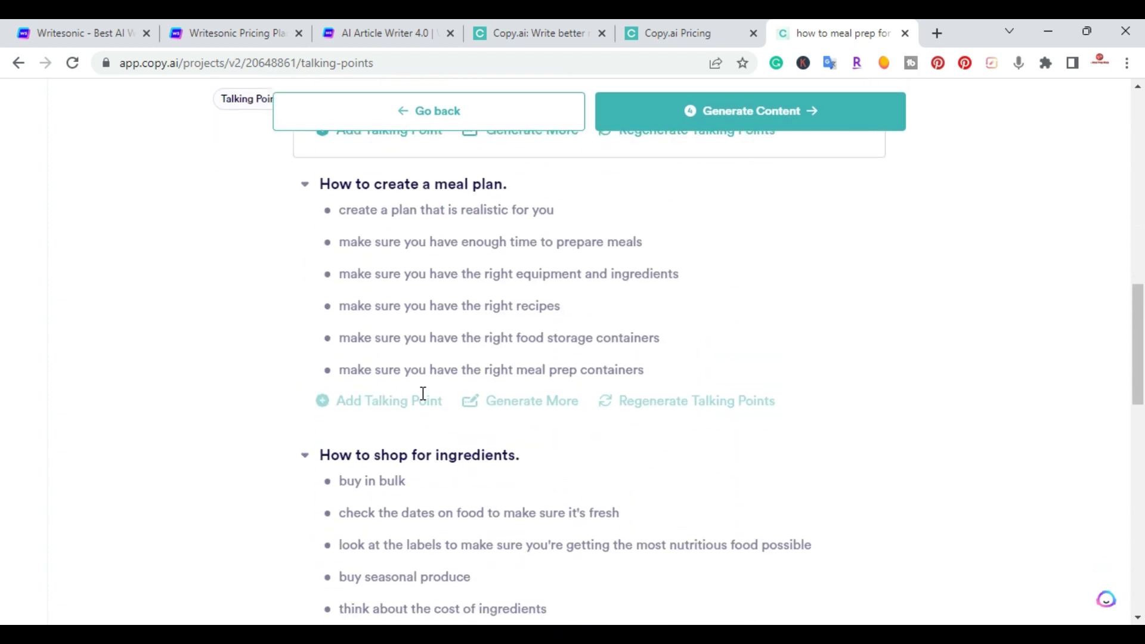
pyautogui.scroll(-2, 422, 393)
pyautogui.scroll(2, 424, 391)
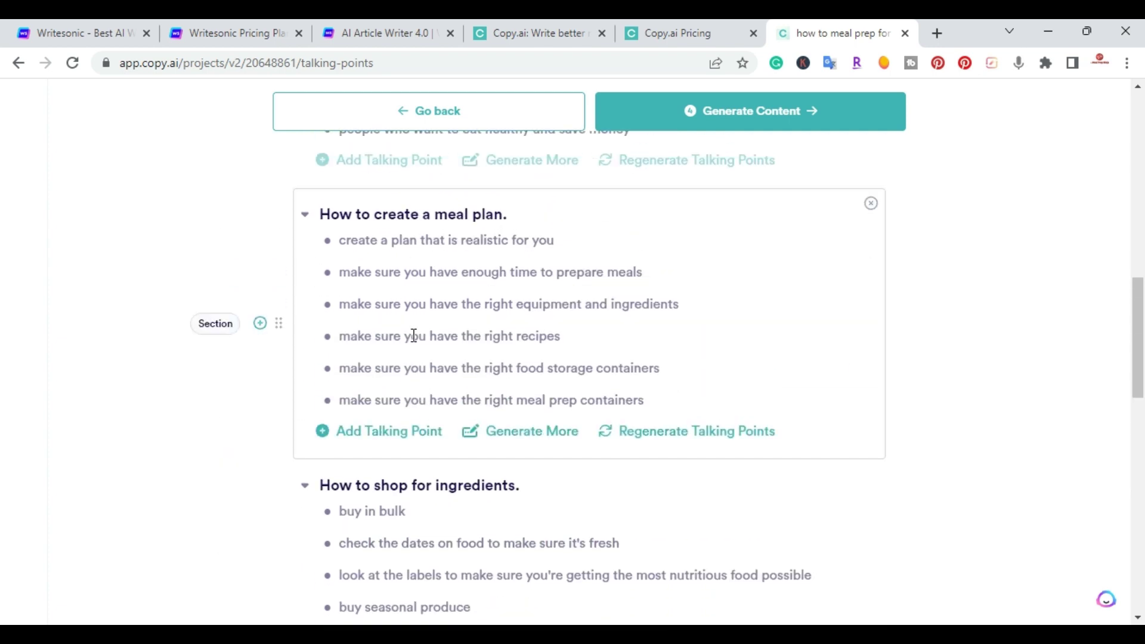
pyautogui.scroll(-5, 414, 419)
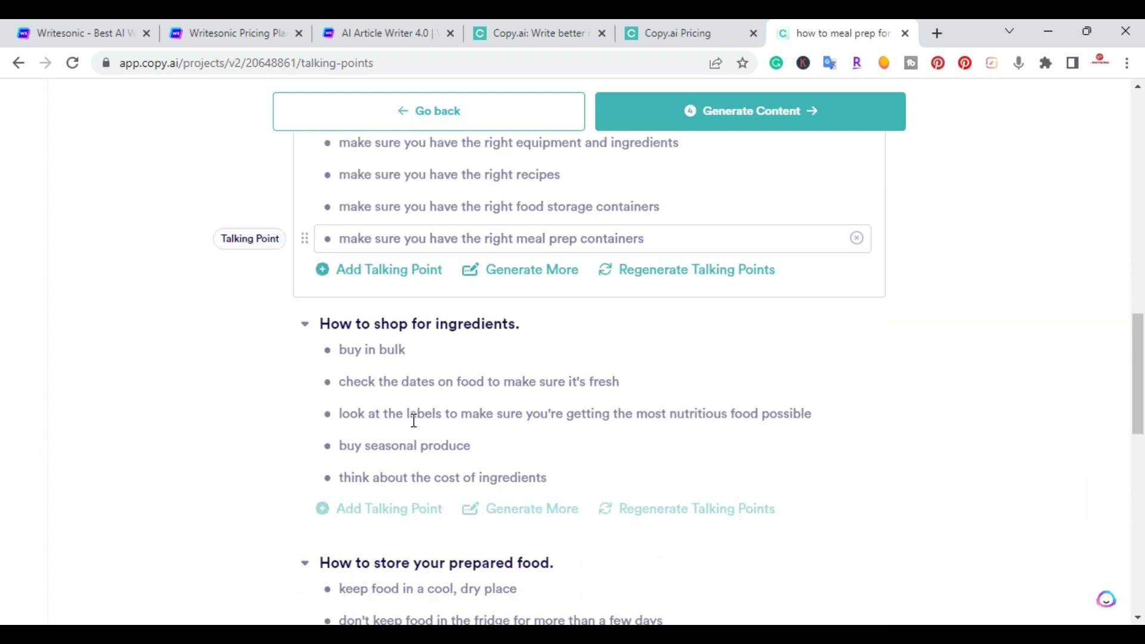
pyautogui.scroll(-4, 412, 423)
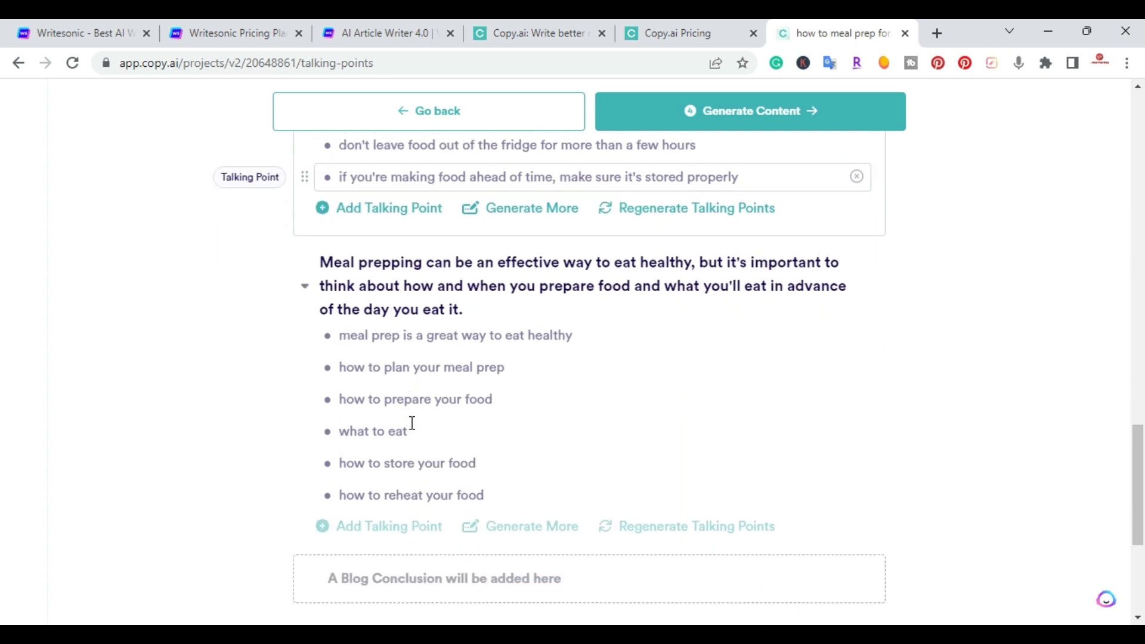
pyautogui.scroll(12, 412, 423)
pyautogui.scroll(7, 412, 423)
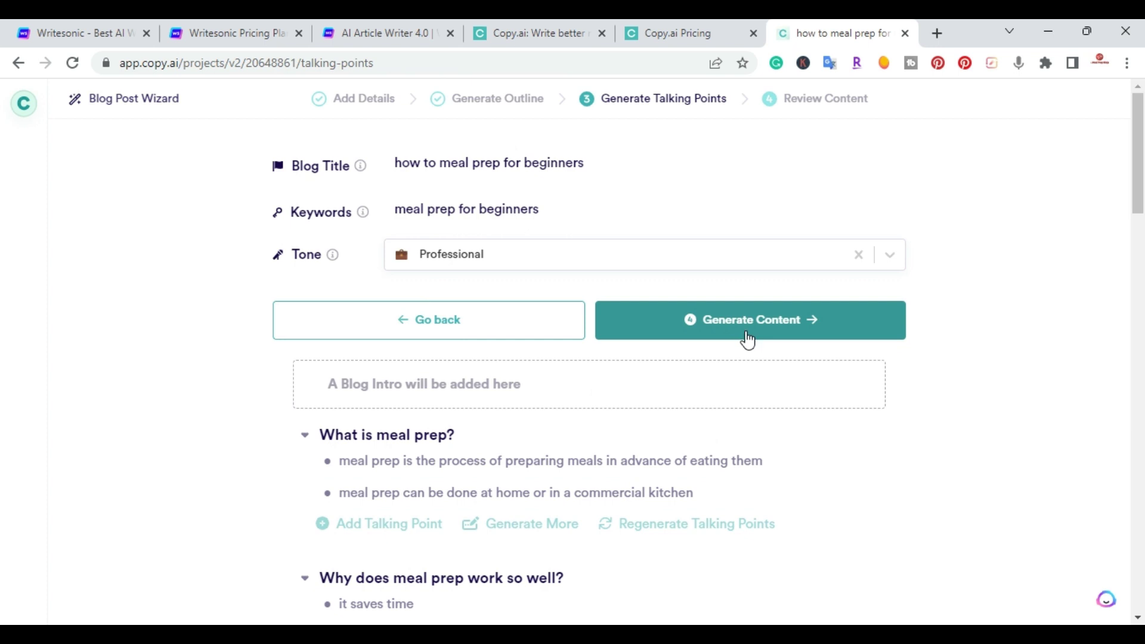
# Step: Generate the full 1094-word article and review its introduction, section paragraphs and conclusion
pyautogui.click(746, 336)
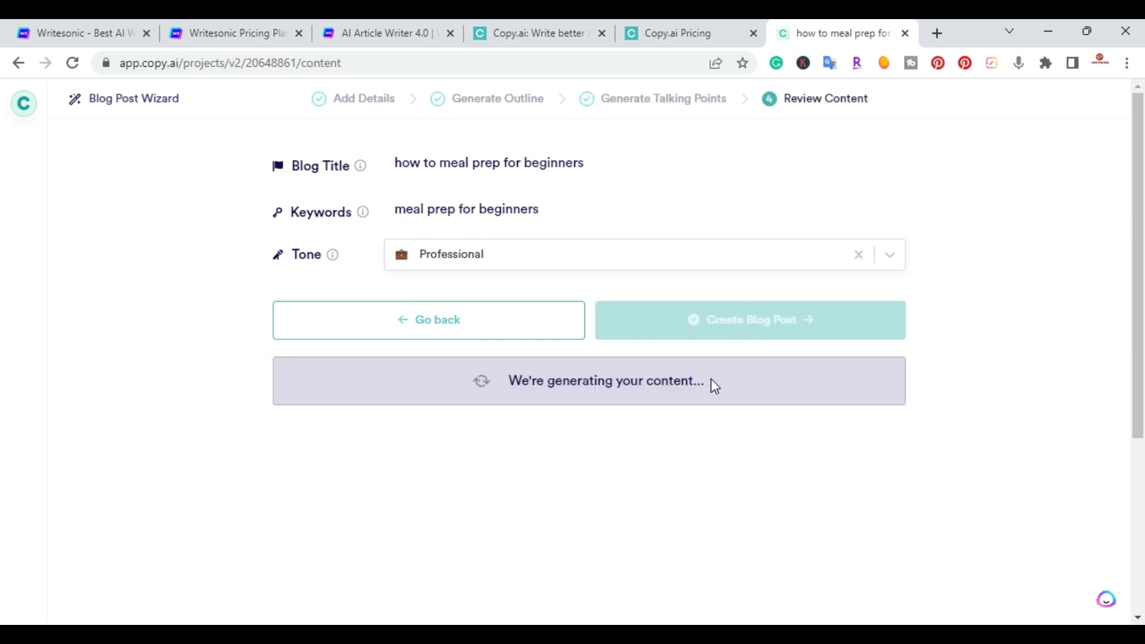
pyautogui.scroll(-3, 206, 394)
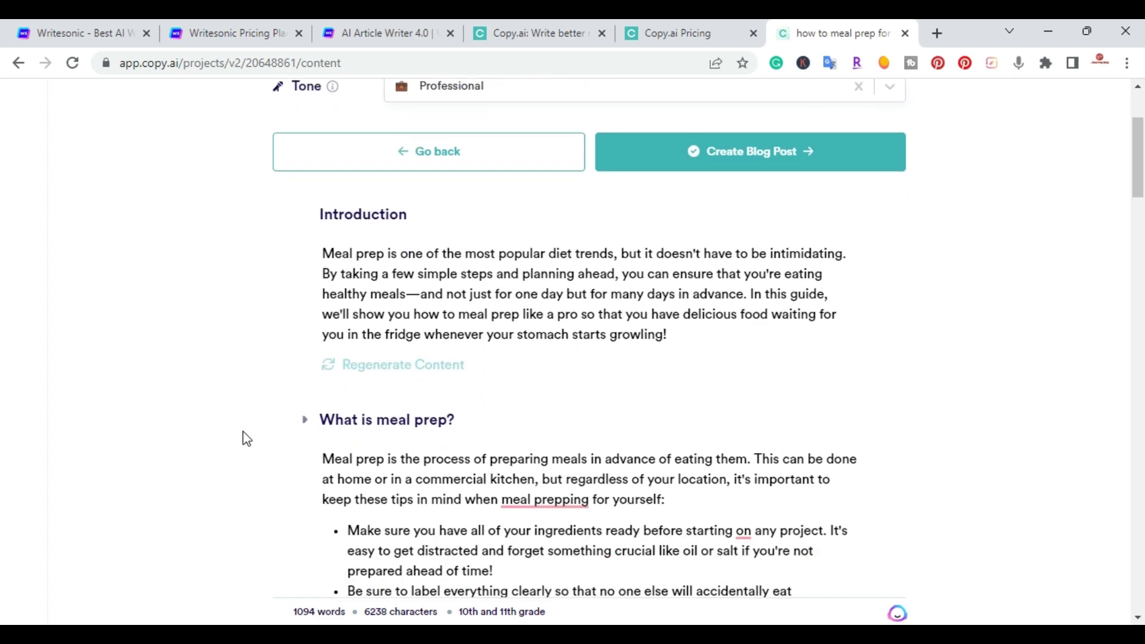
pyautogui.scroll(-5, 246, 442)
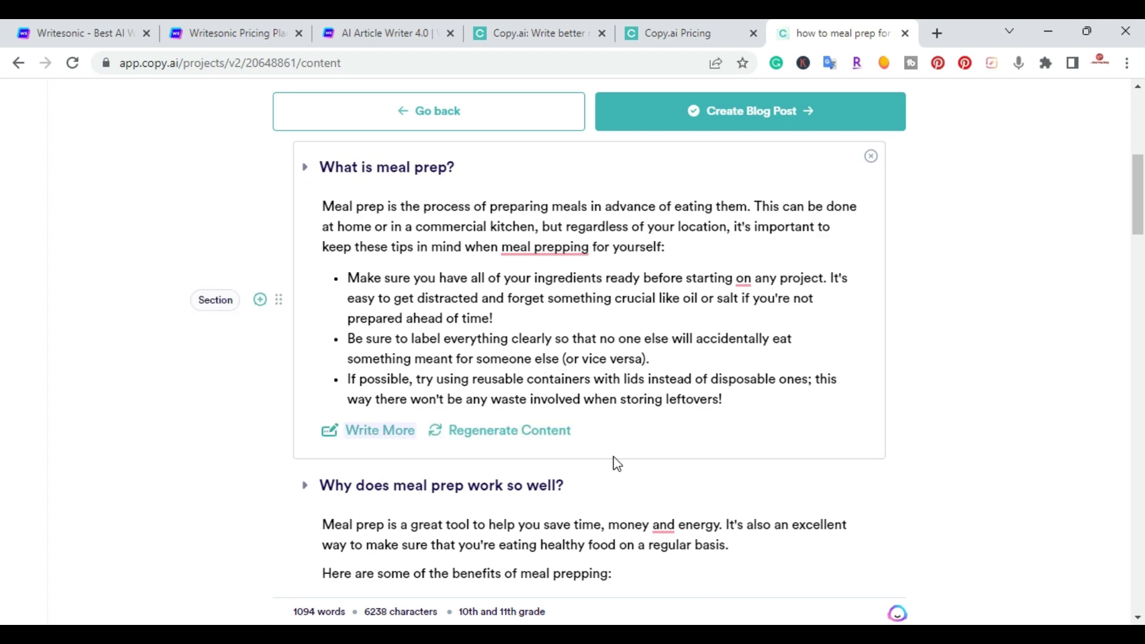
pyautogui.scroll(-3, 617, 464)
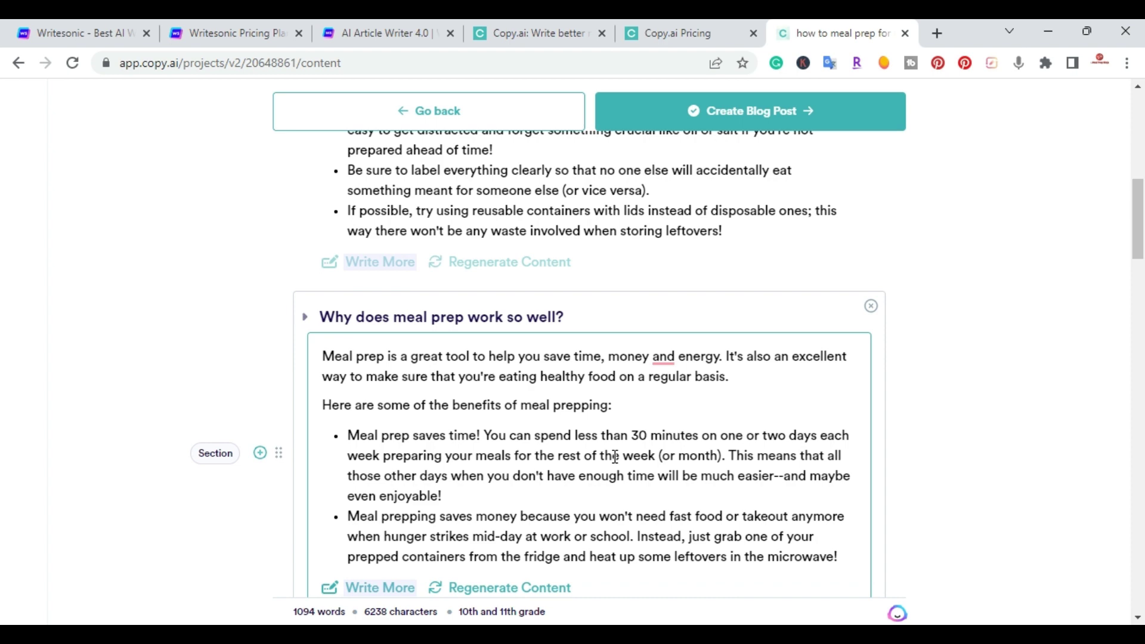
pyautogui.scroll(-13, 615, 456)
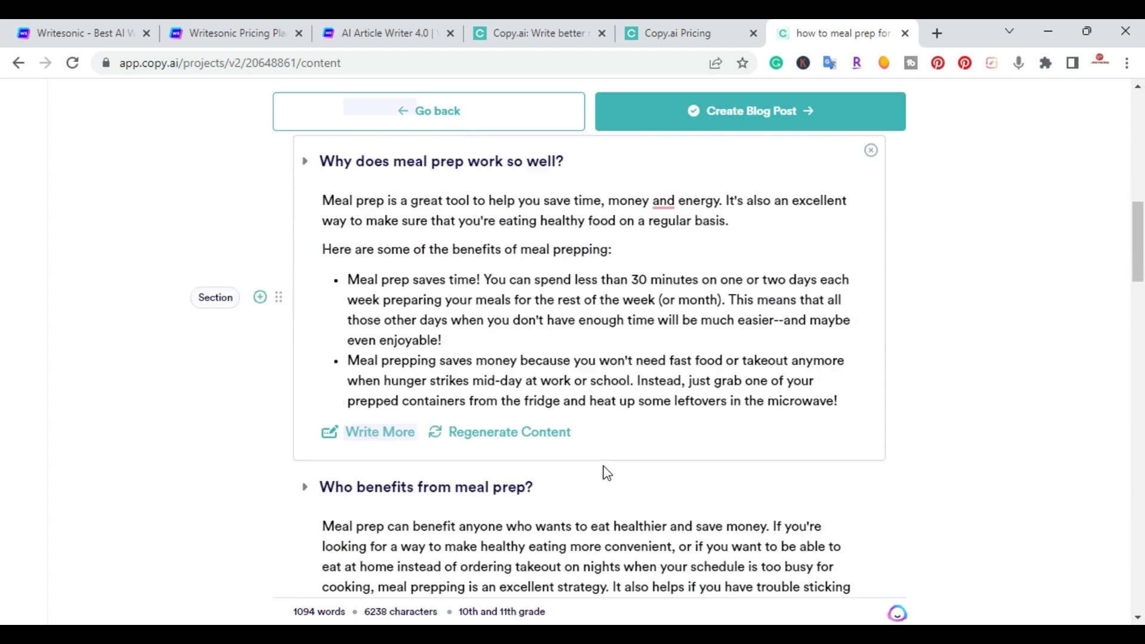
pyautogui.scroll(-2, 604, 468)
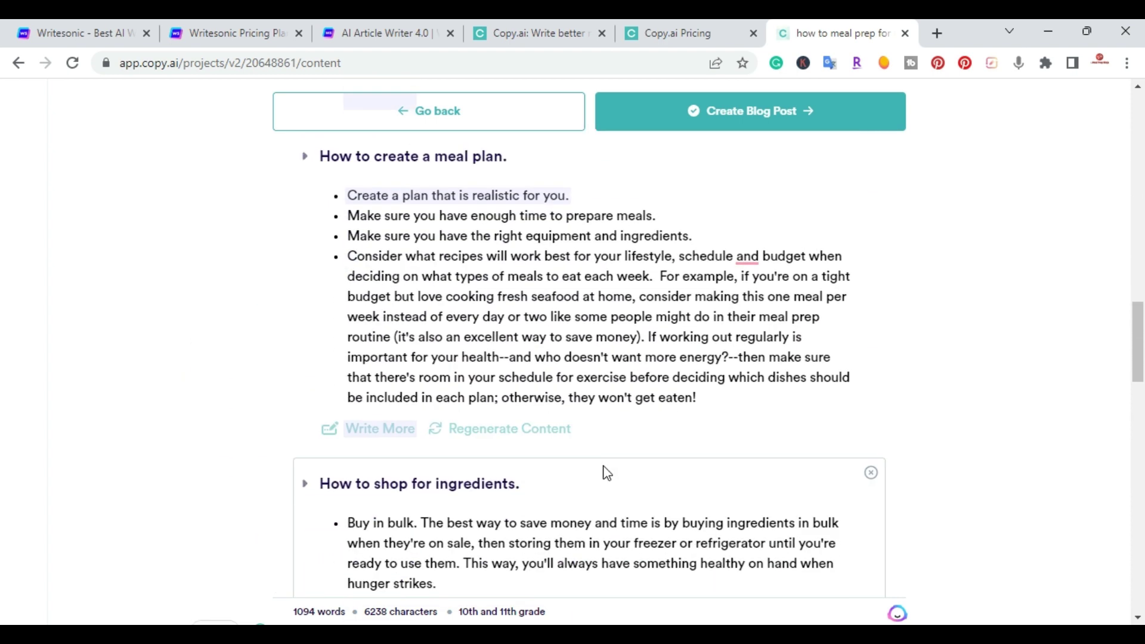
pyautogui.scroll(-3, 907, 428)
pyautogui.scroll(-4, 903, 429)
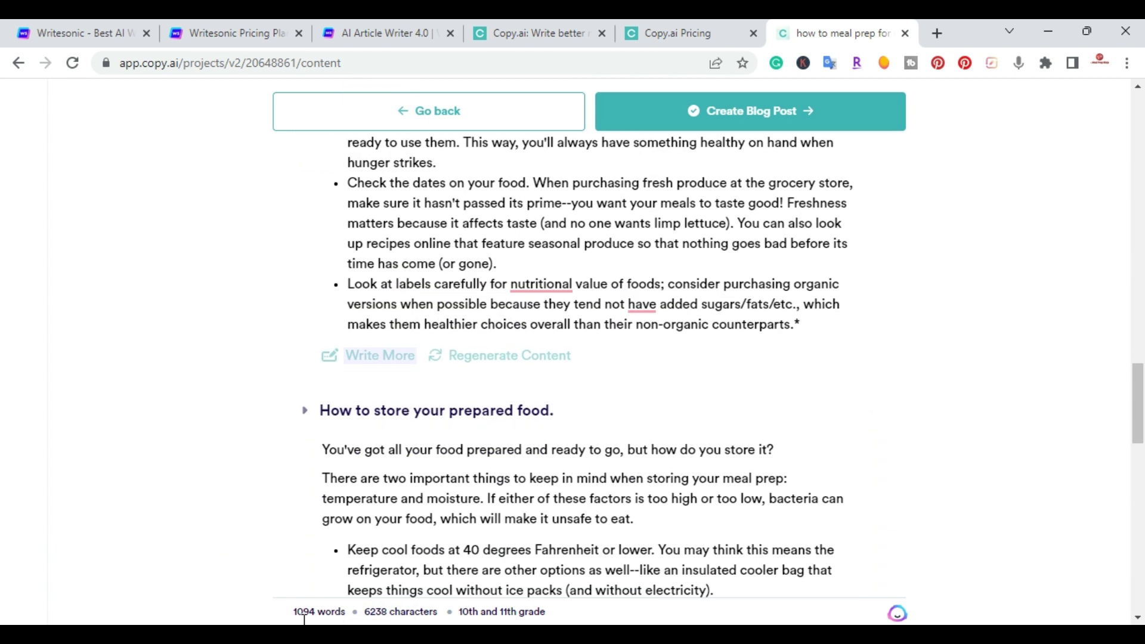
pyautogui.scroll(-9, 1020, 422)
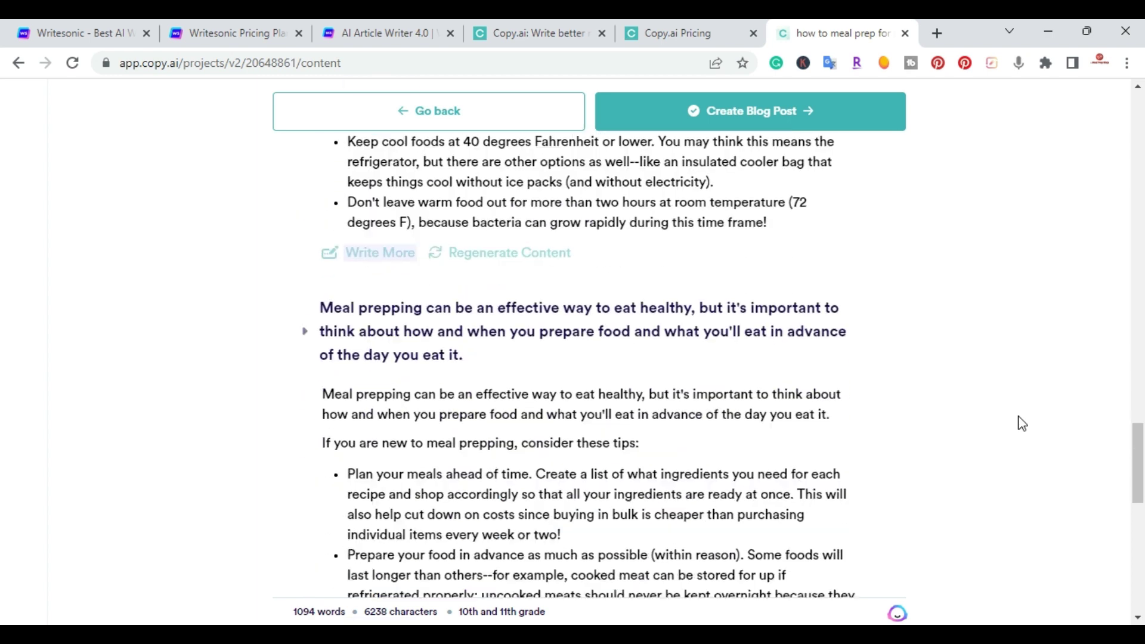
pyautogui.scroll(-3, 1021, 422)
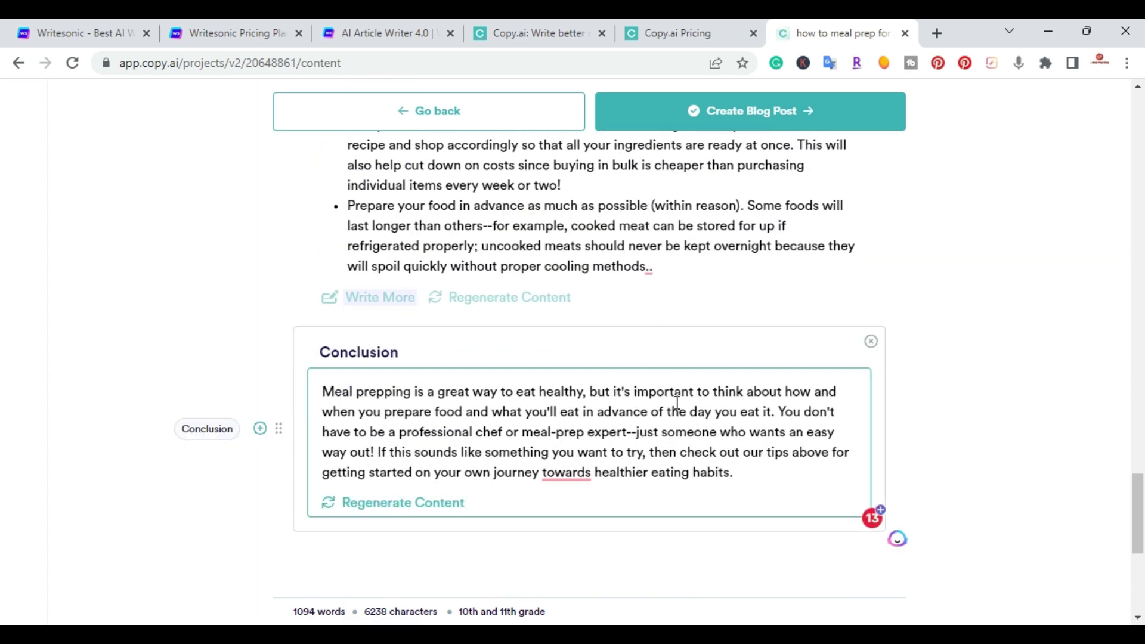
pyautogui.scroll(-4, 1062, 396)
pyautogui.scroll(6, 1063, 398)
pyautogui.scroll(20, 1063, 399)
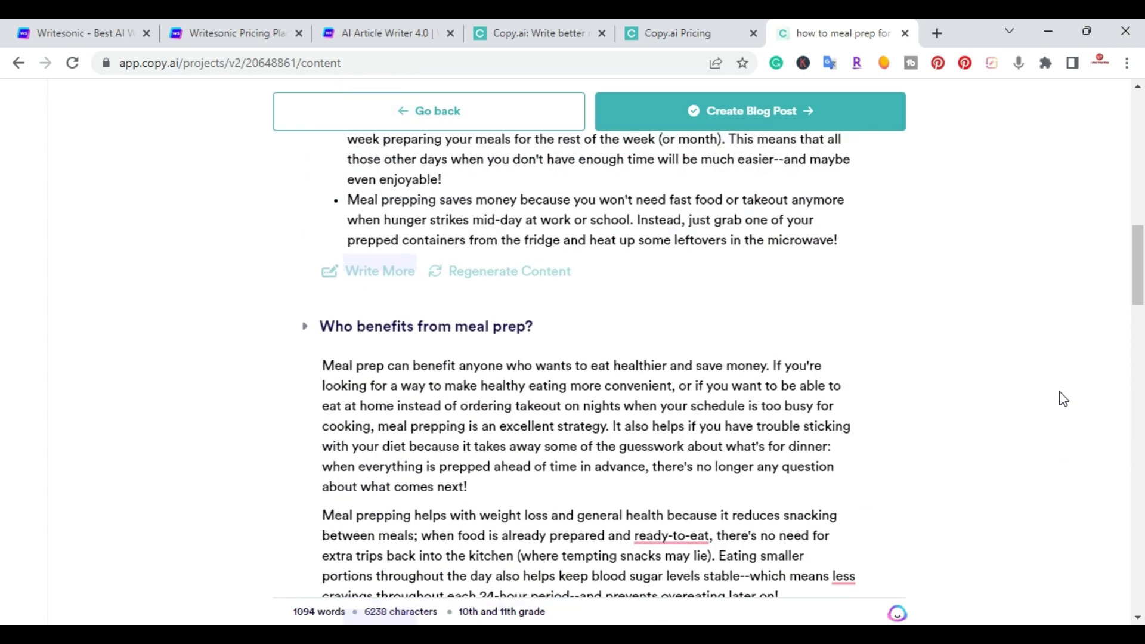
pyautogui.scroll(15, 1063, 398)
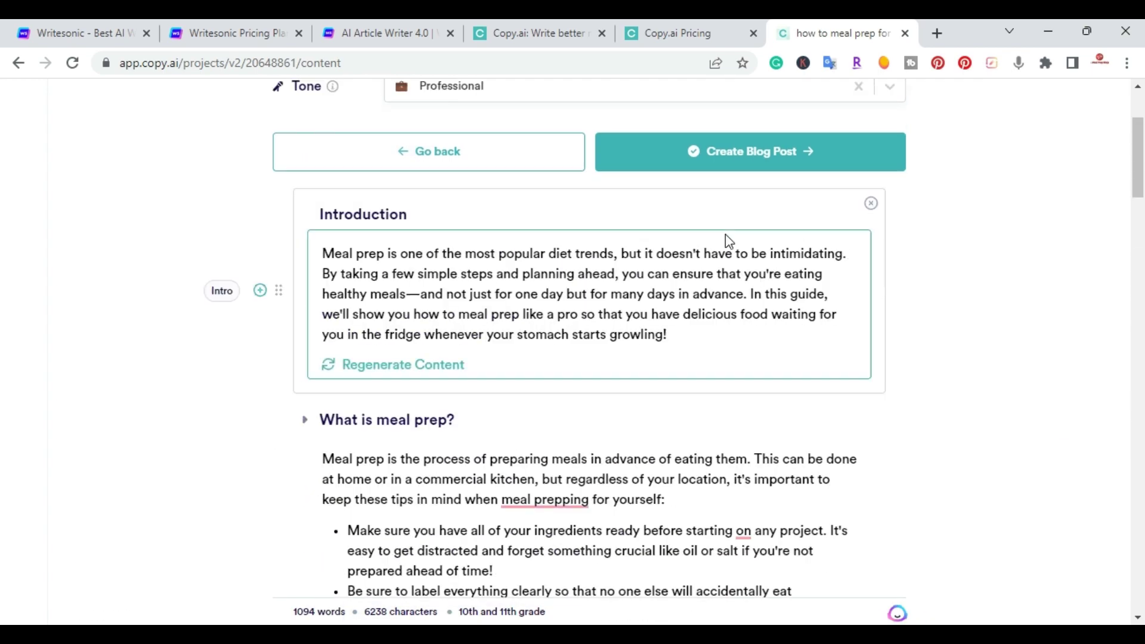
pyautogui.click(754, 167)
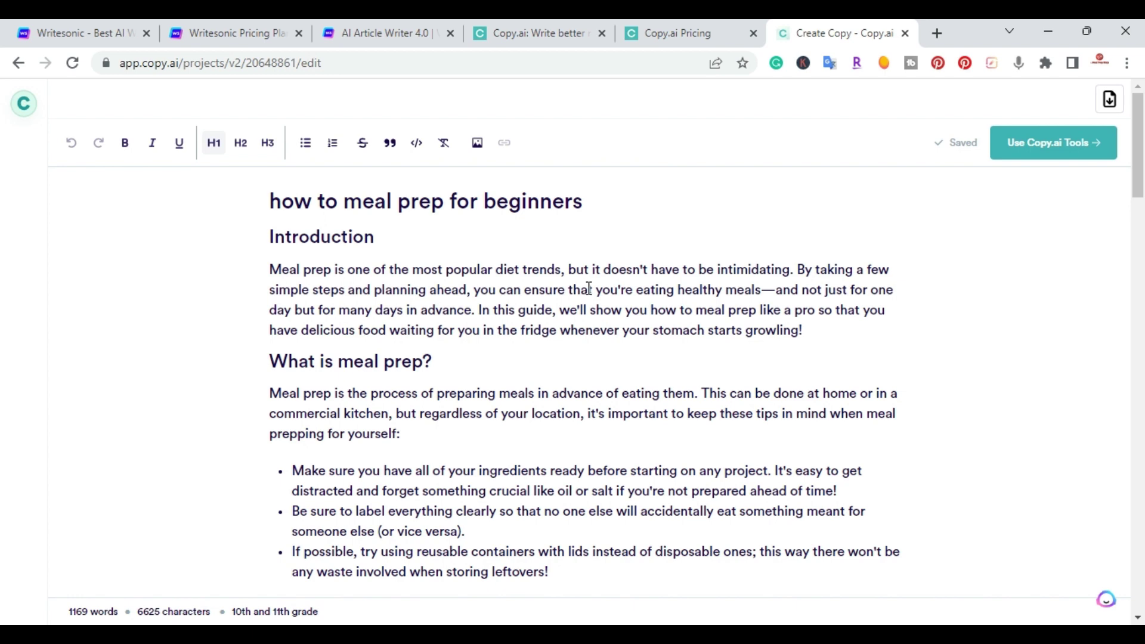
pyautogui.scroll(-4, 432, 351)
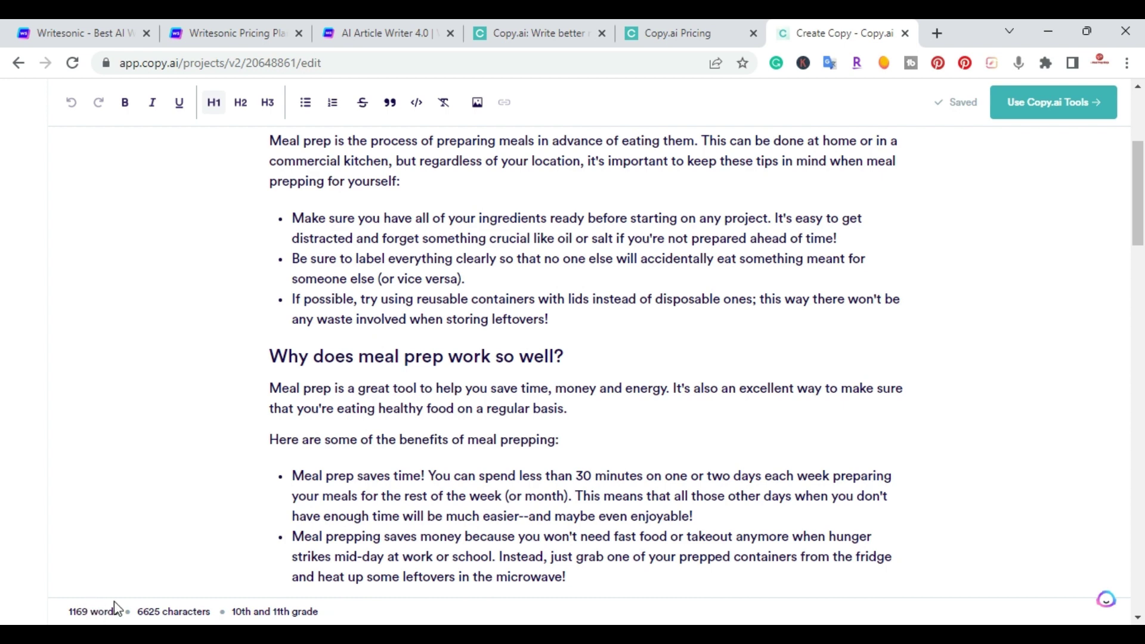
pyautogui.scroll(-1, 187, 312)
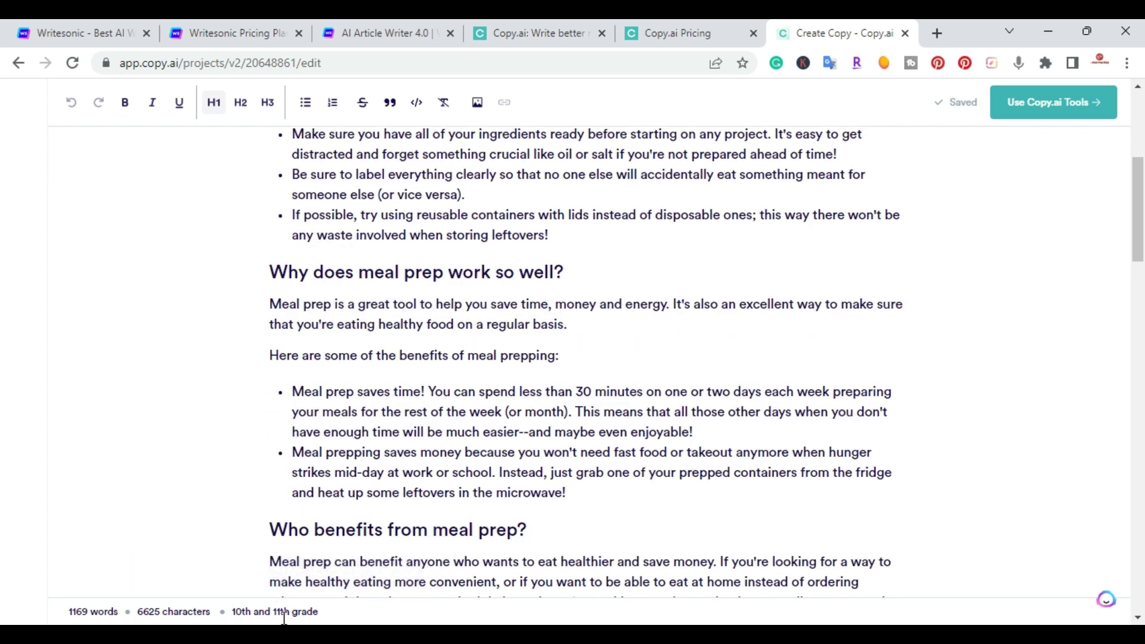
pyautogui.moveTo(283, 618)
pyautogui.scroll(-6, 947, 371)
pyautogui.scroll(-10, 947, 371)
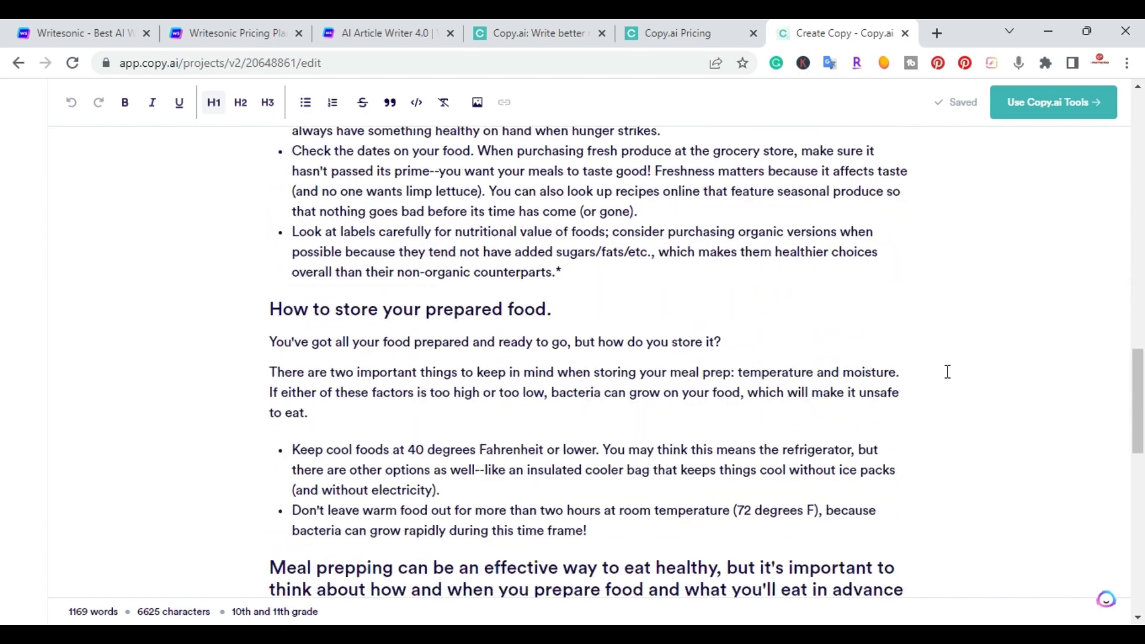
pyautogui.scroll(-4, 948, 371)
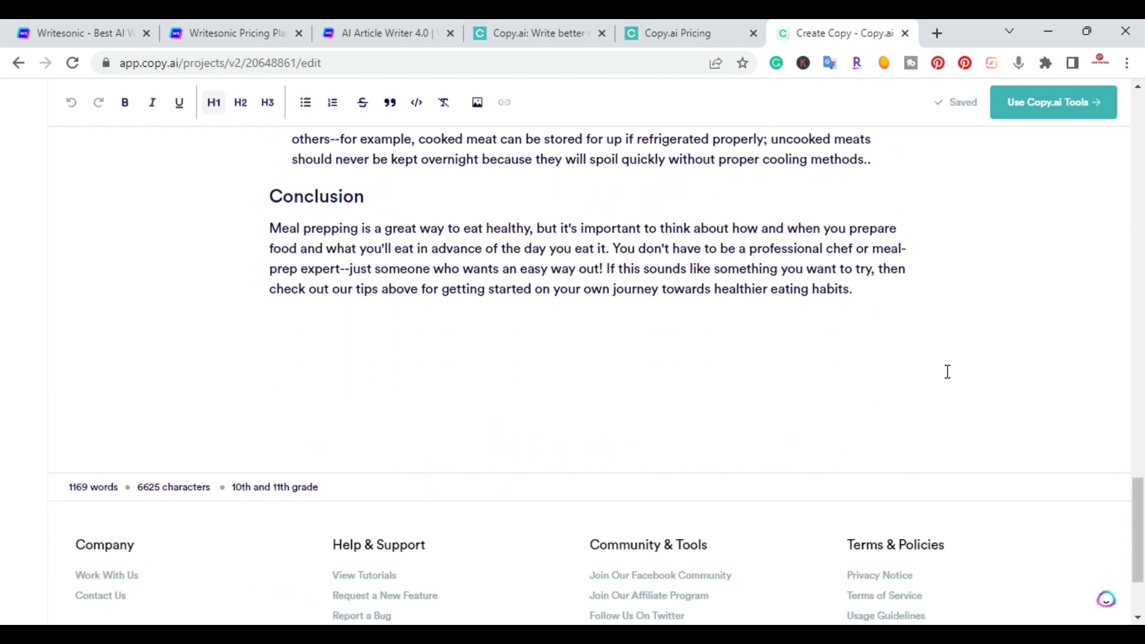
pyautogui.scroll(20, 948, 371)
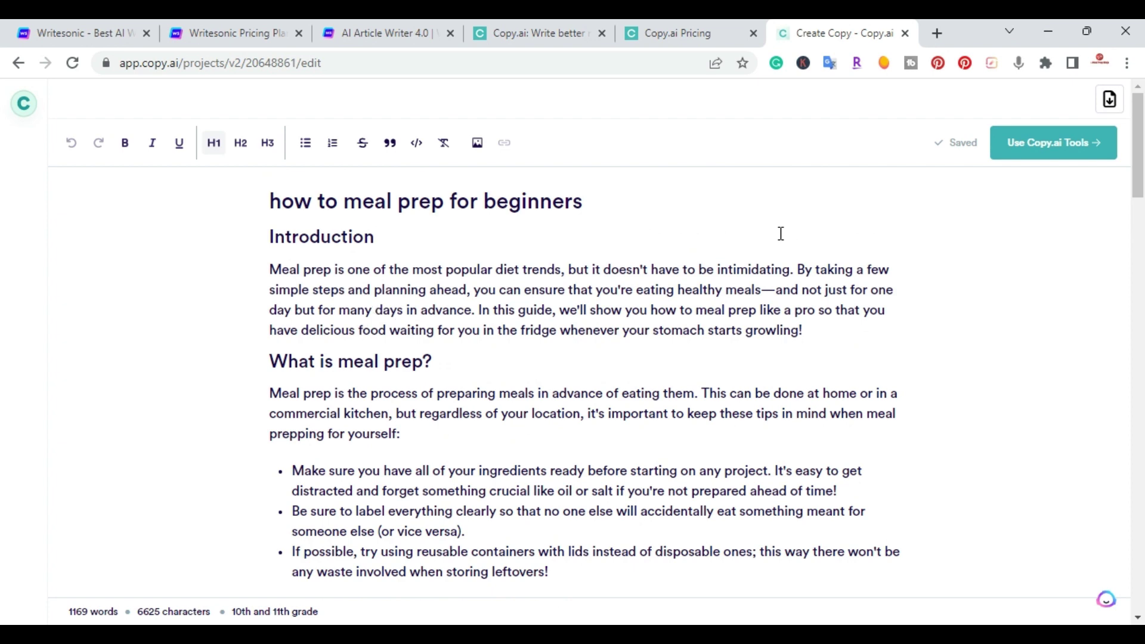
# Step: Compare the Writesonic article with the Copy.ai version, scrolling through each one
pyautogui.click(382, 32)
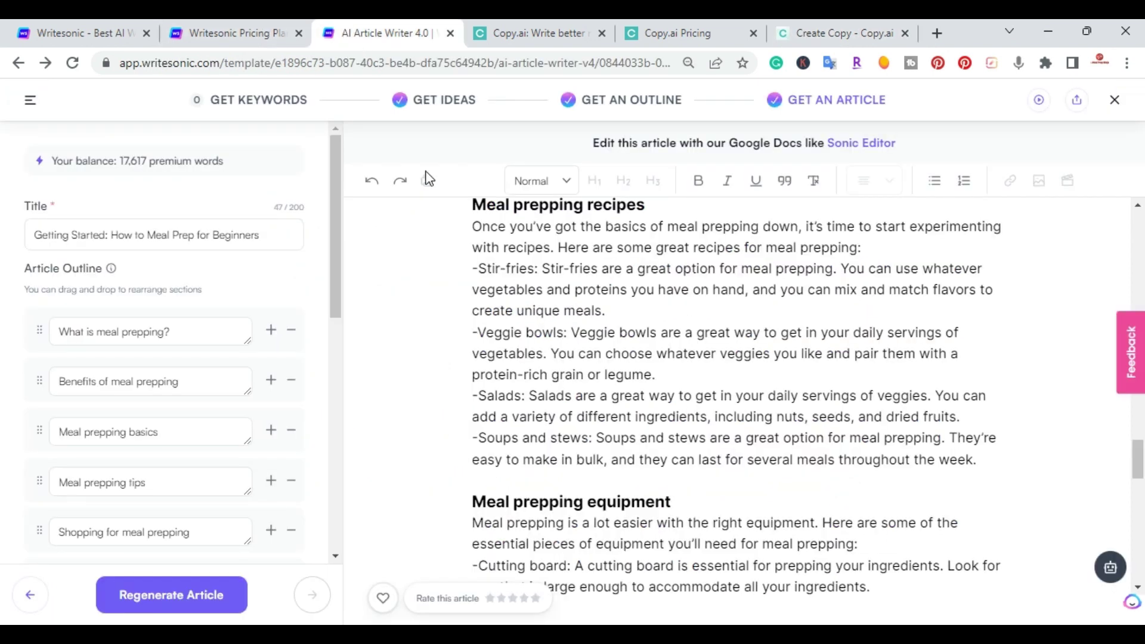
pyautogui.scroll(5, 666, 380)
pyautogui.scroll(10, 666, 379)
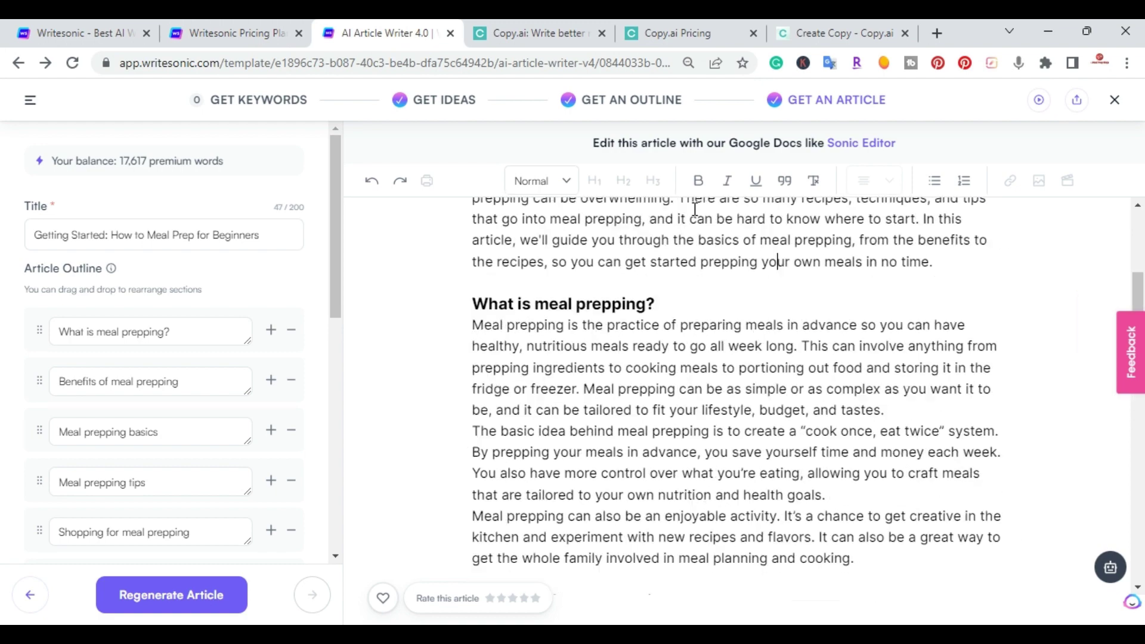
pyautogui.click(840, 34)
pyautogui.scroll(-3, 536, 353)
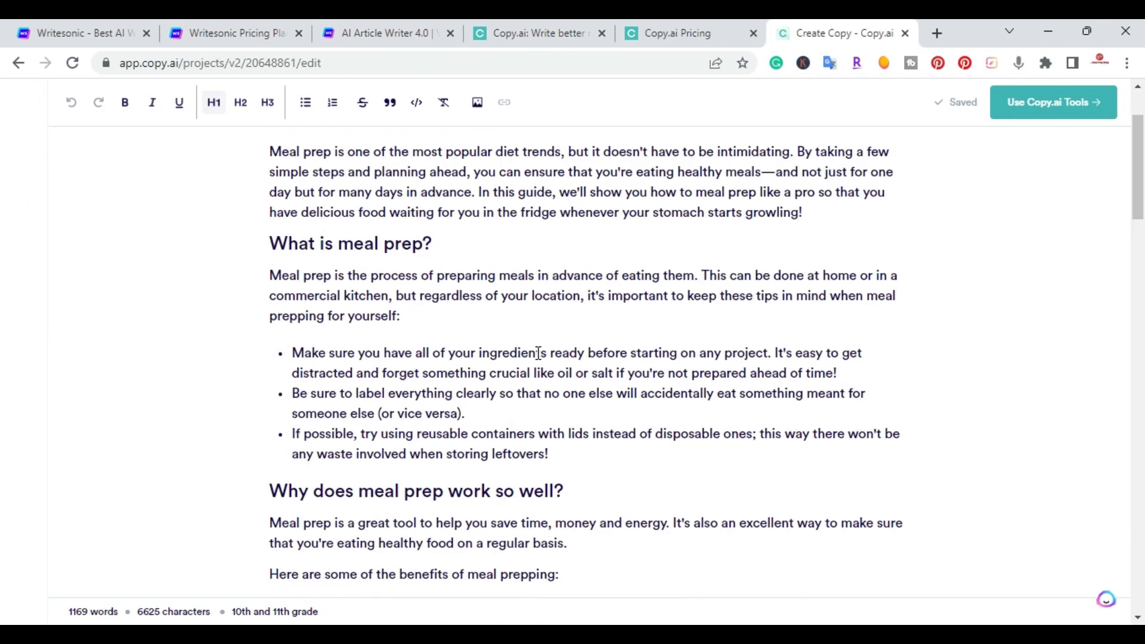
pyautogui.scroll(3, 537, 360)
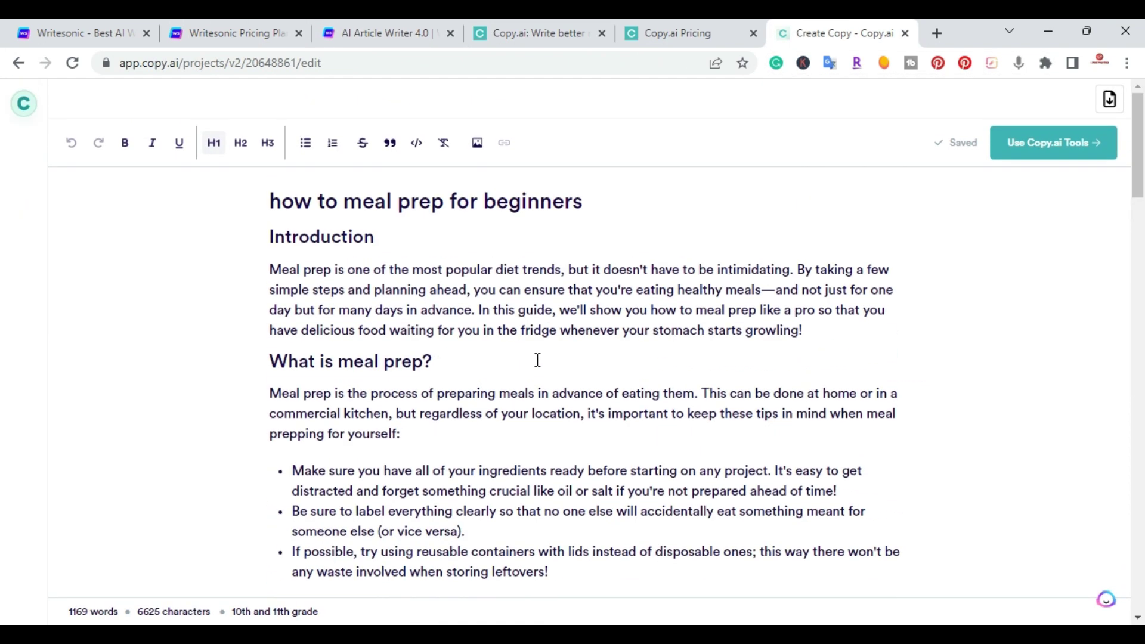
pyautogui.click(371, 35)
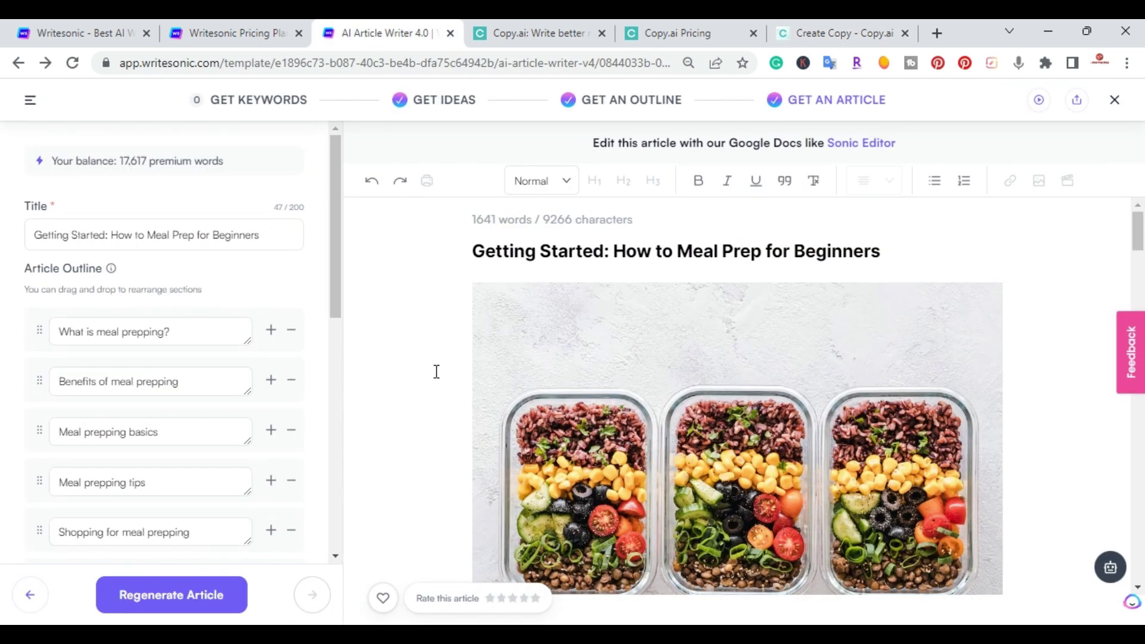
pyautogui.scroll(-6, 621, 367)
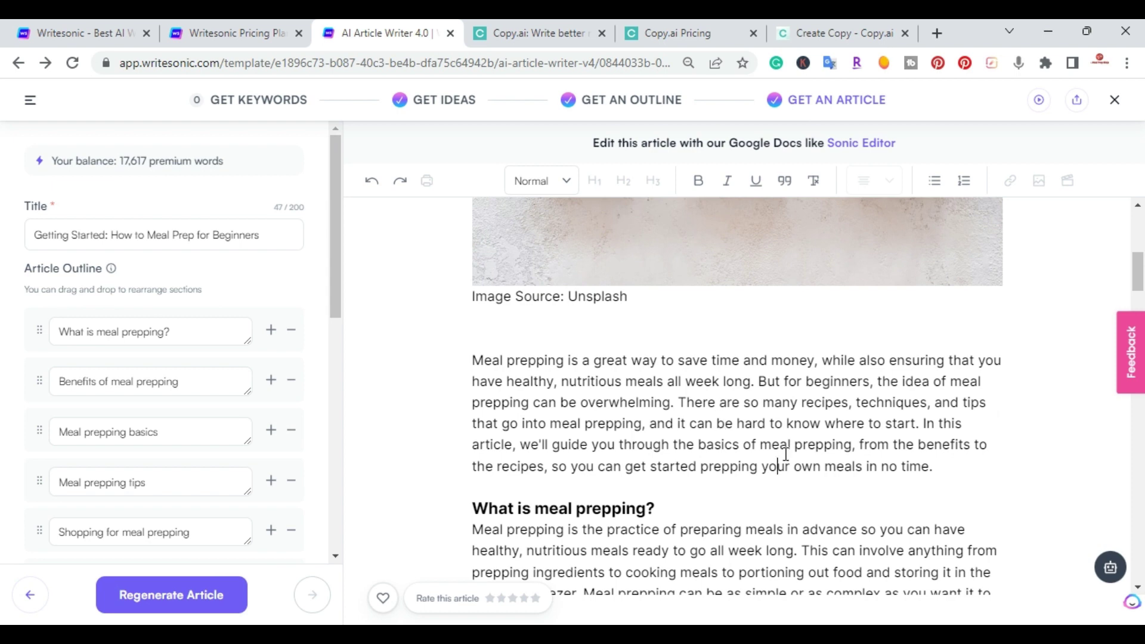
pyautogui.scroll(-5, 681, 420)
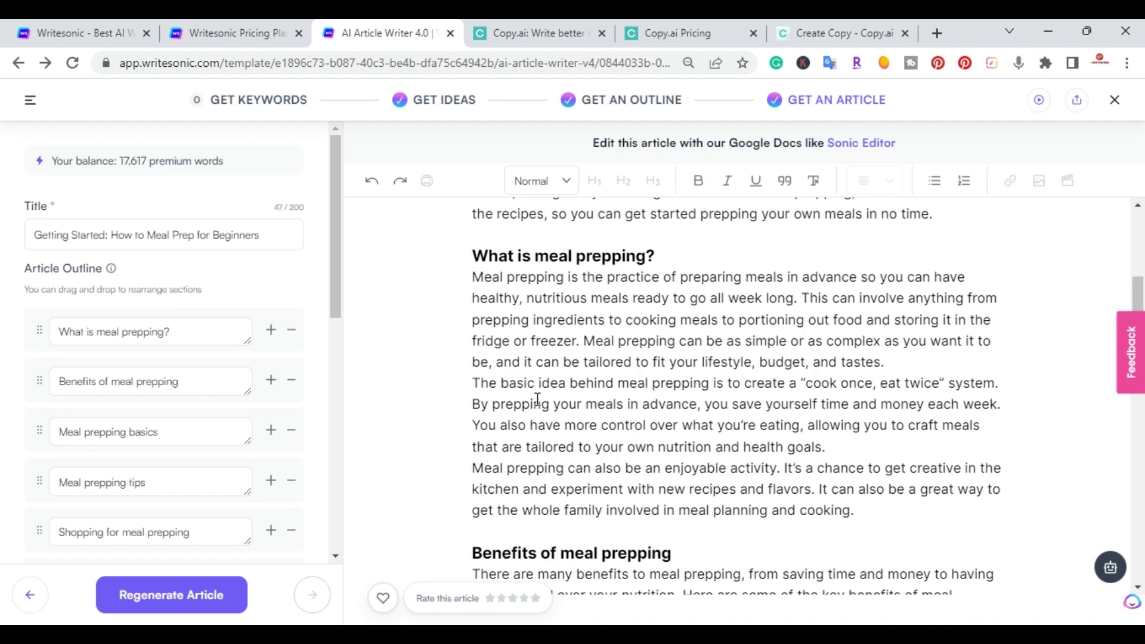
pyautogui.scroll(-2, 572, 396)
pyautogui.scroll(10, 566, 415)
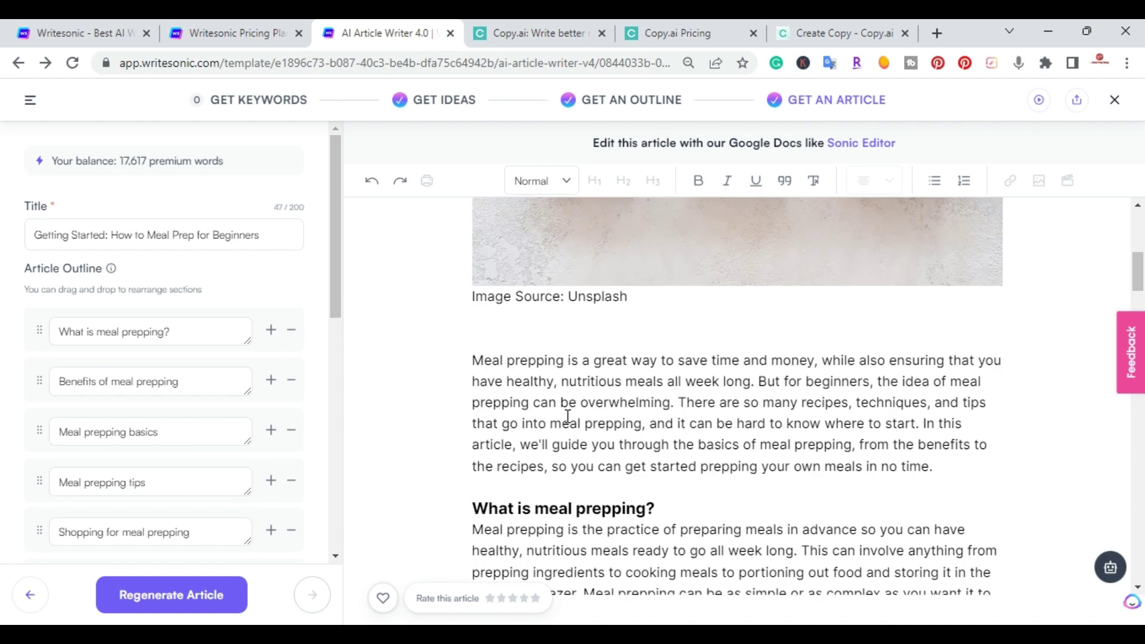
# Step: Alternate between the two articles again, finishing on the 1641-word Writesonic article
pyautogui.click(818, 33)
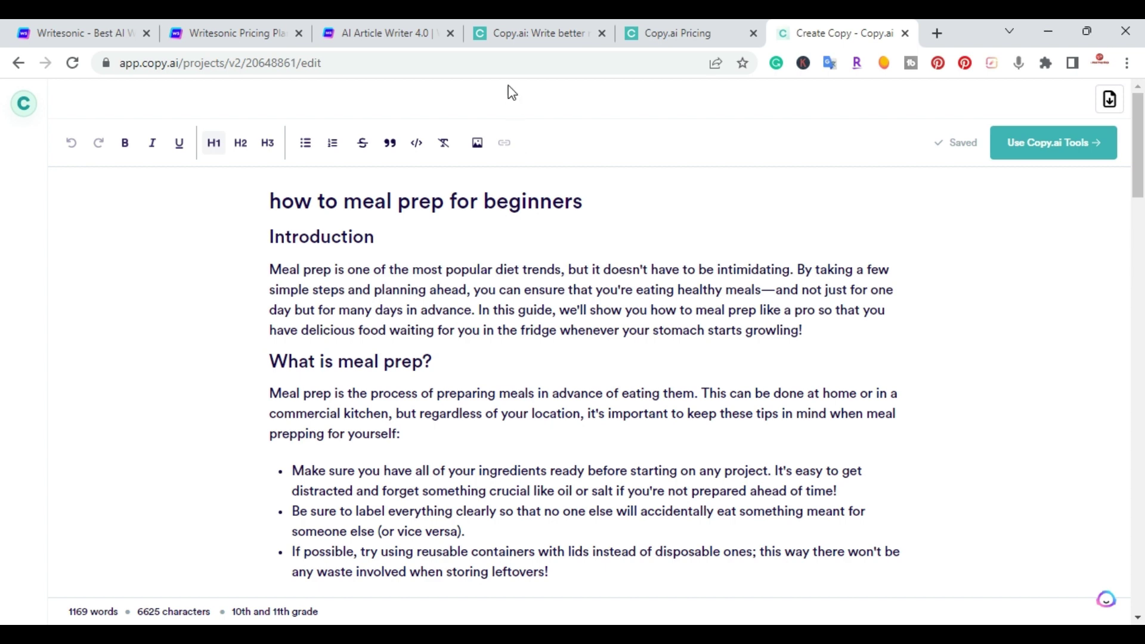
pyautogui.click(407, 31)
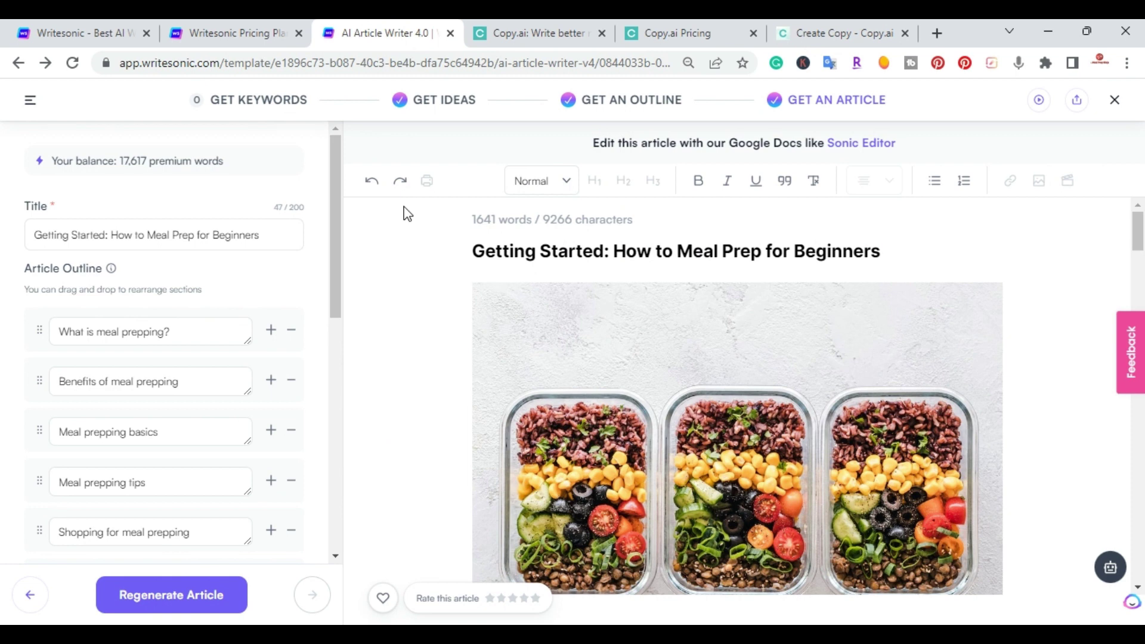
pyautogui.click(825, 33)
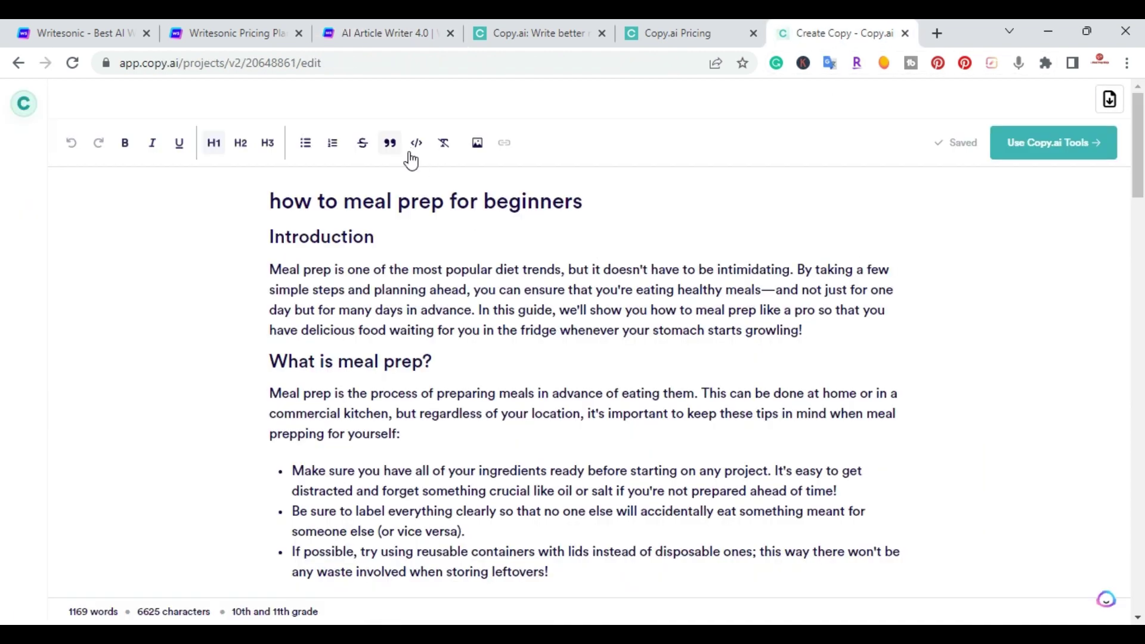
pyautogui.click(383, 33)
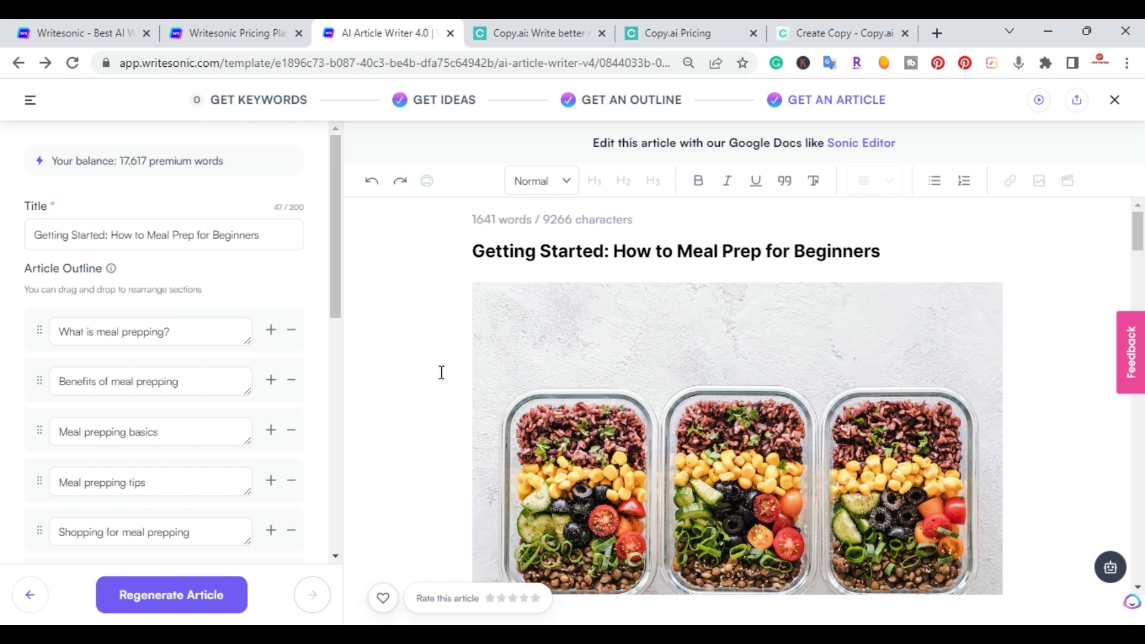
# Step: Open the Writesonic pricing tab and scroll to the Free Trial, Long-form and Custom Plan cards
pyautogui.click(235, 33)
pyautogui.scroll(-1, 208, 154)
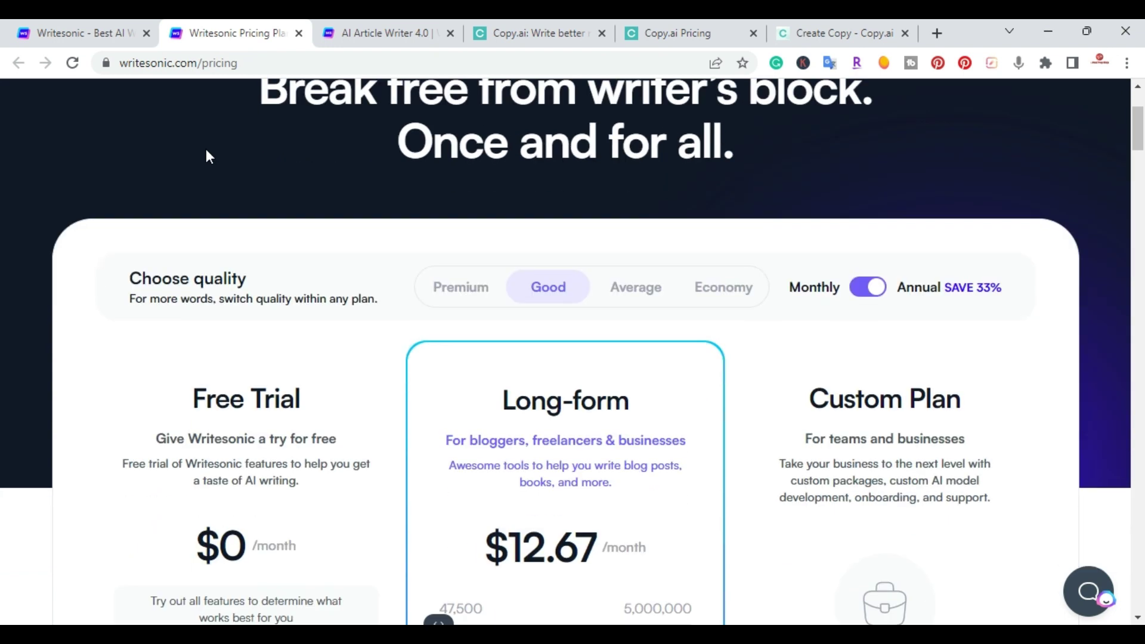
pyautogui.scroll(-1, 206, 149)
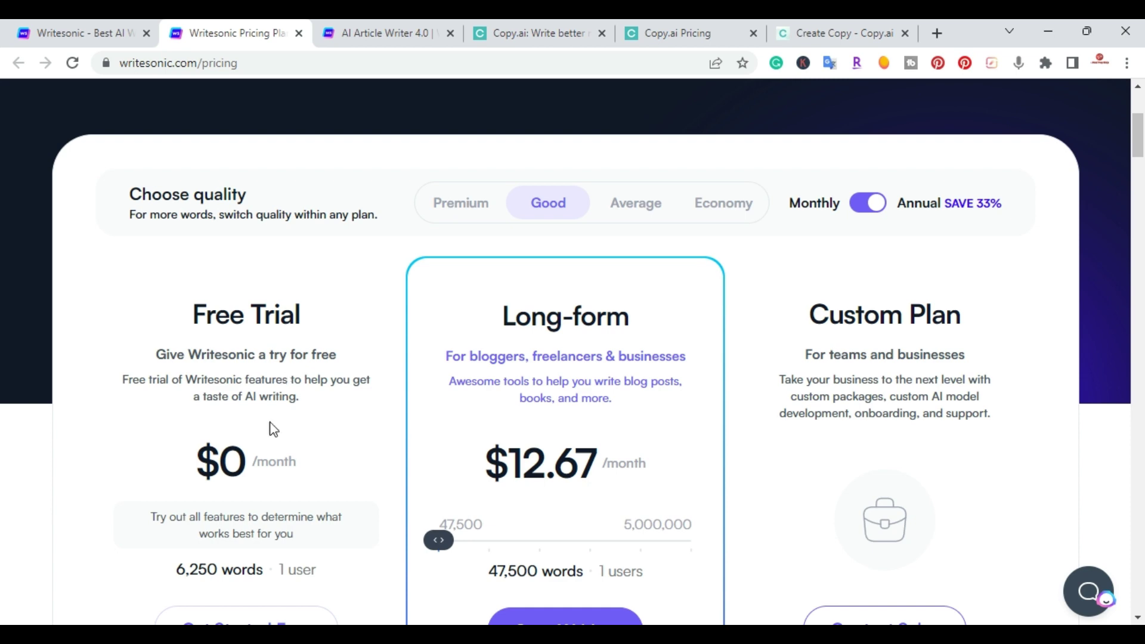
pyautogui.scroll(-1, 276, 443)
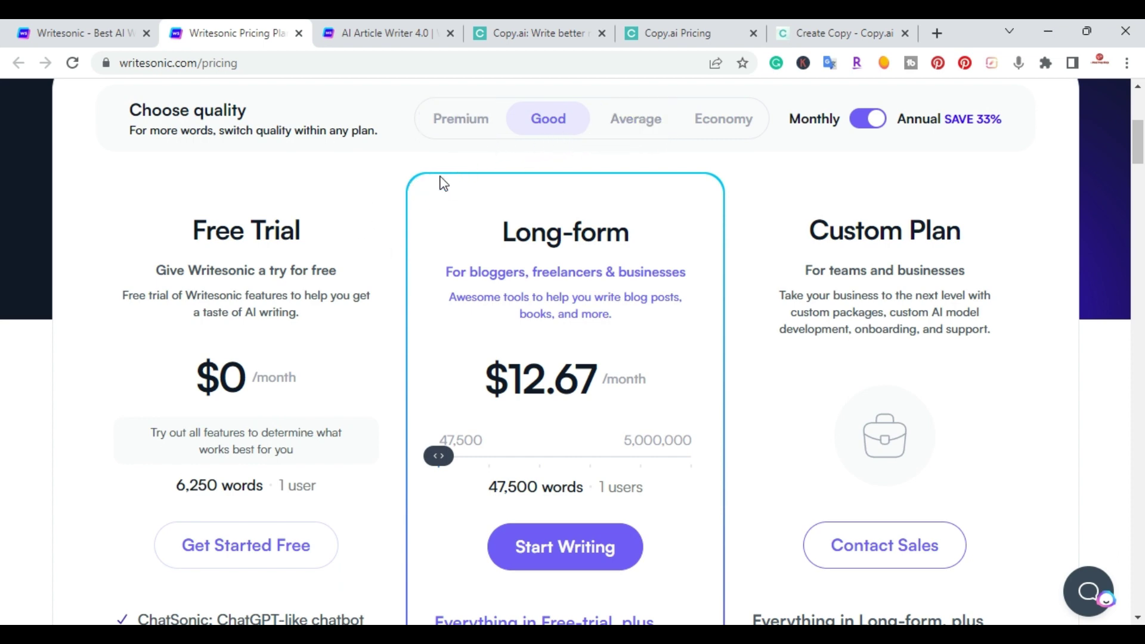
# Step: Compare Premium, Good and Average quality pricing, then settle on Premium to view its word allowances
pyautogui.click(468, 142)
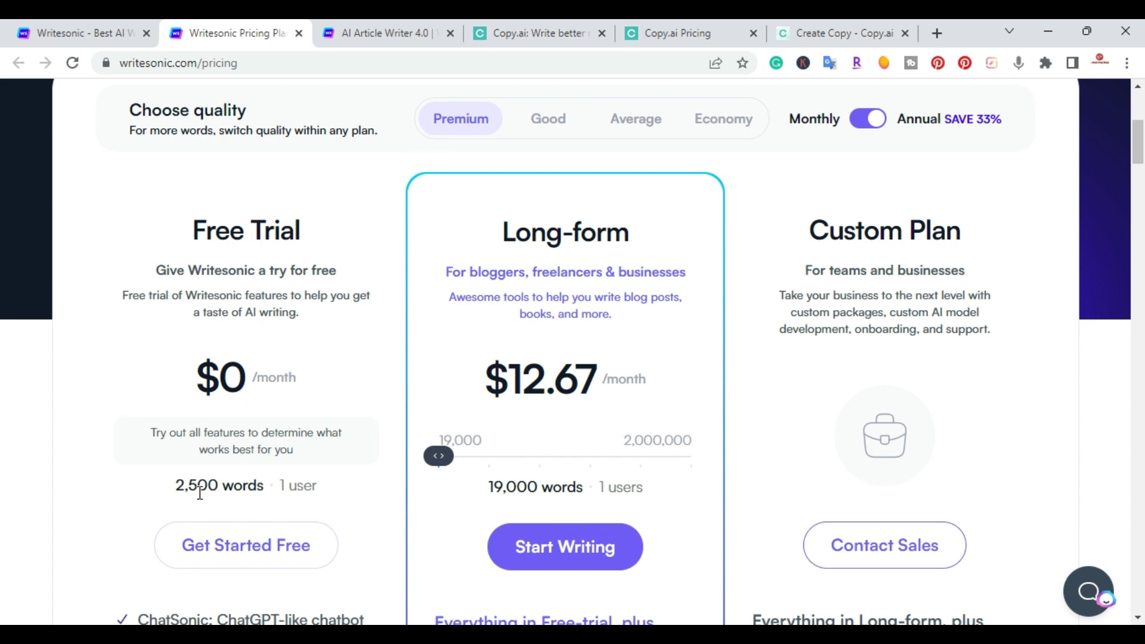
pyautogui.click(554, 130)
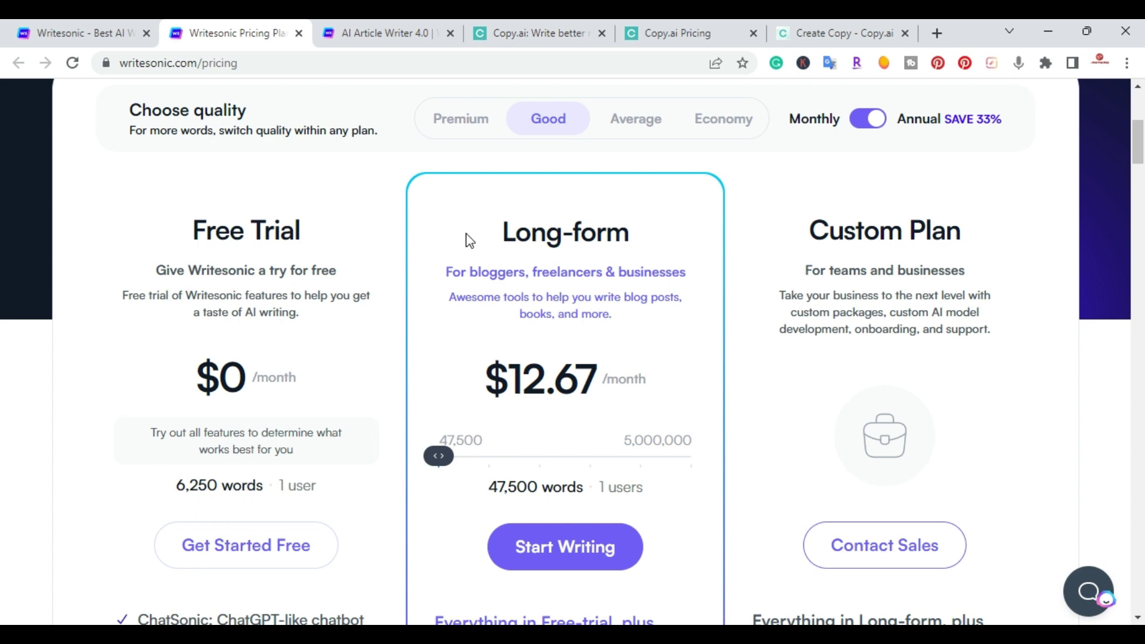
pyautogui.click(653, 129)
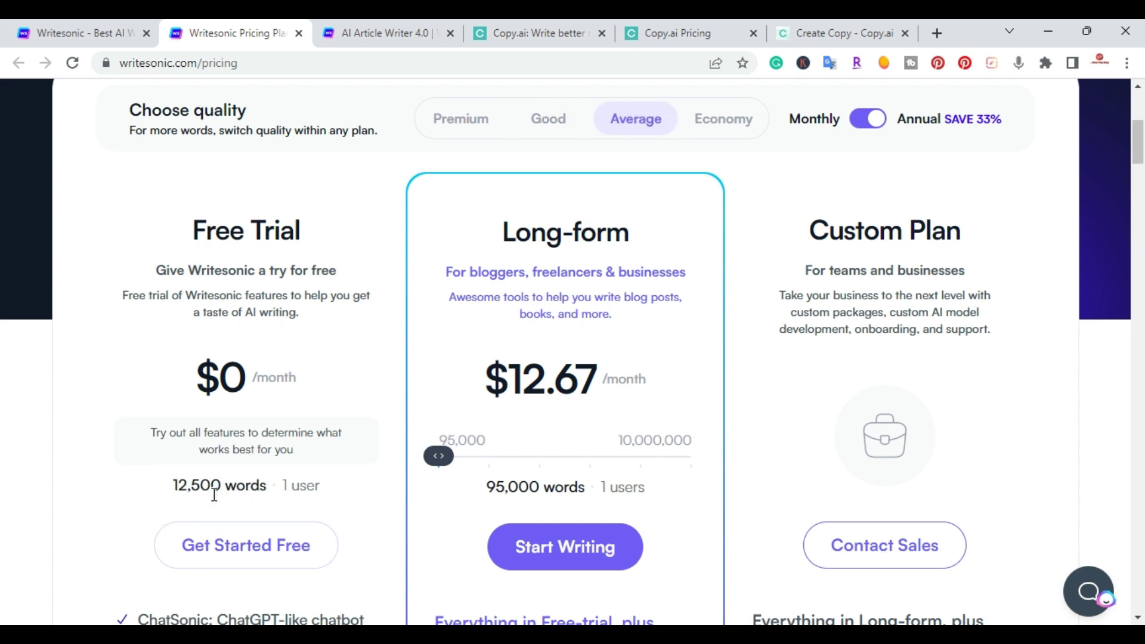
pyautogui.click(438, 133)
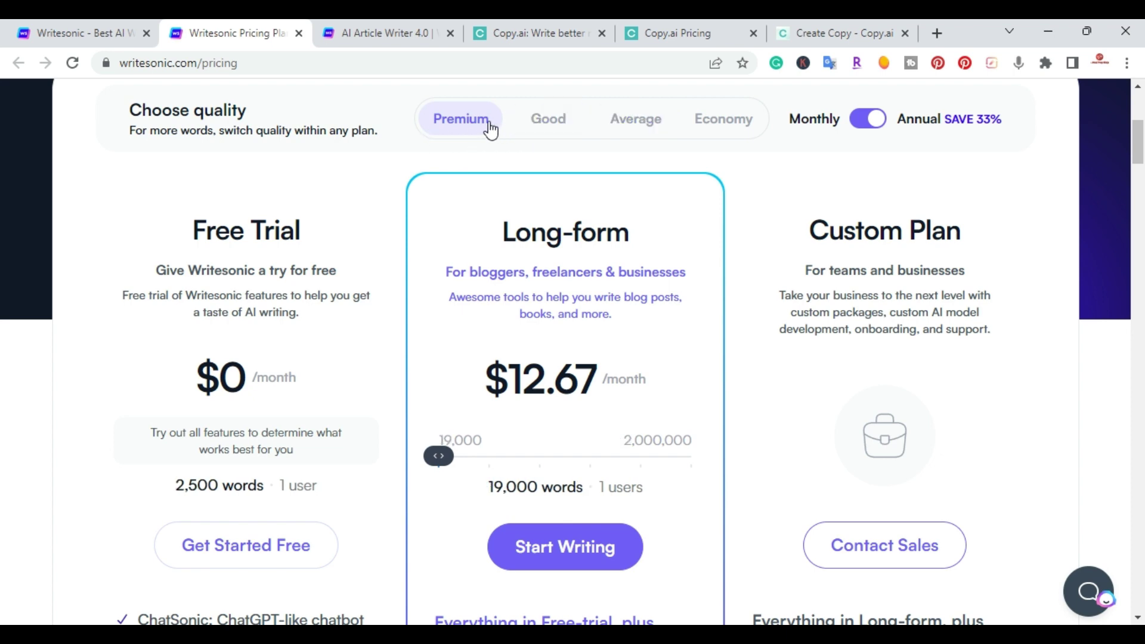
pyautogui.scroll(-3, 302, 206)
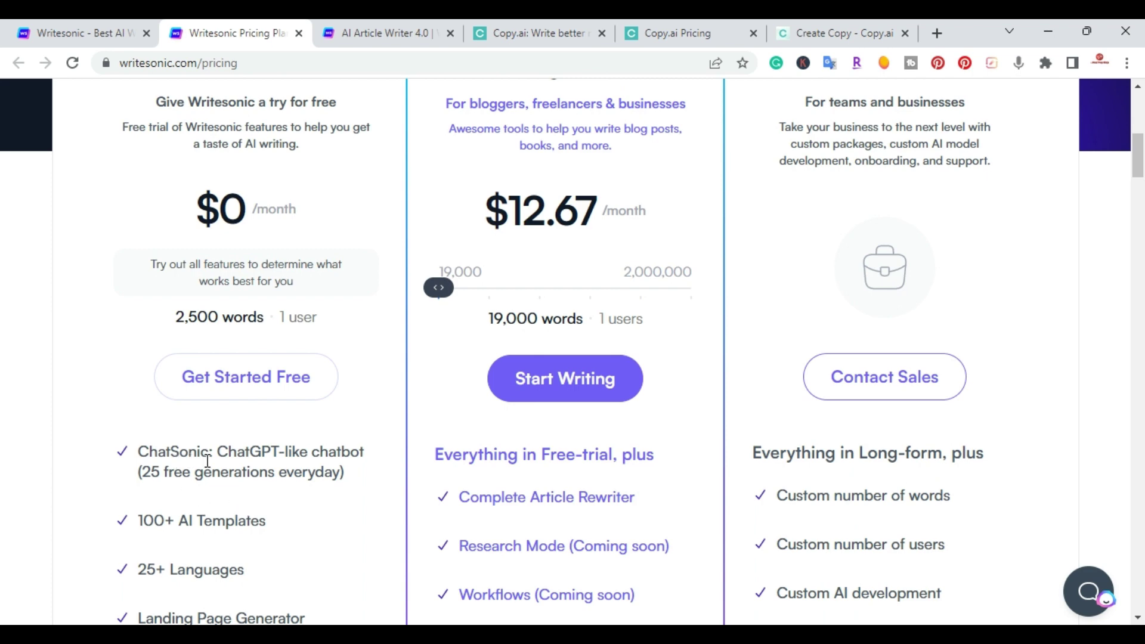
pyautogui.scroll(-3, 124, 416)
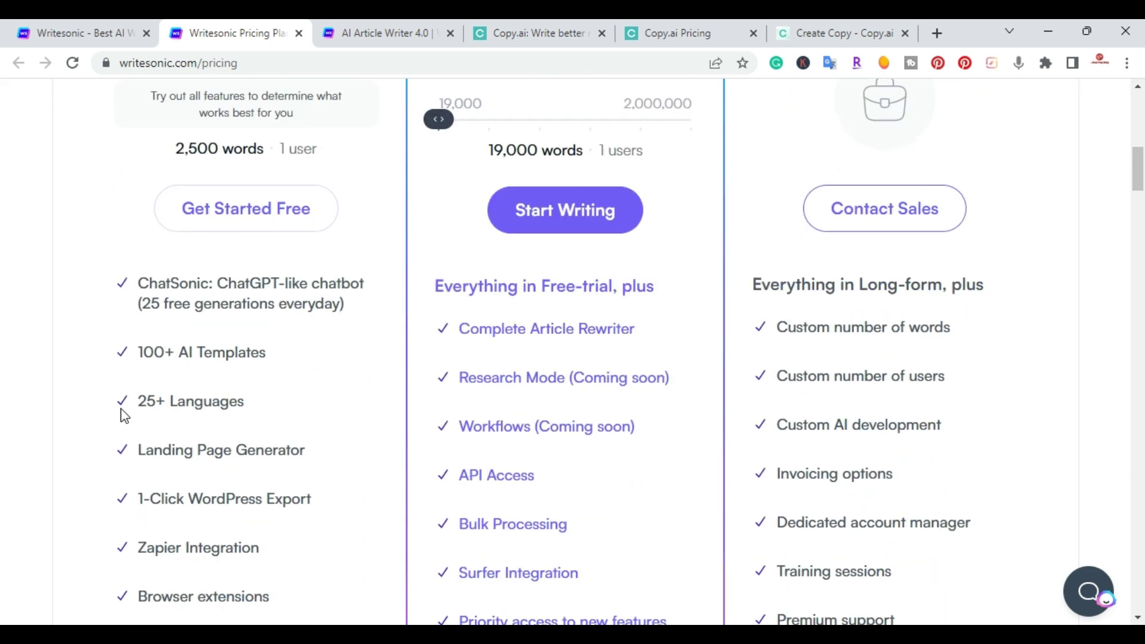